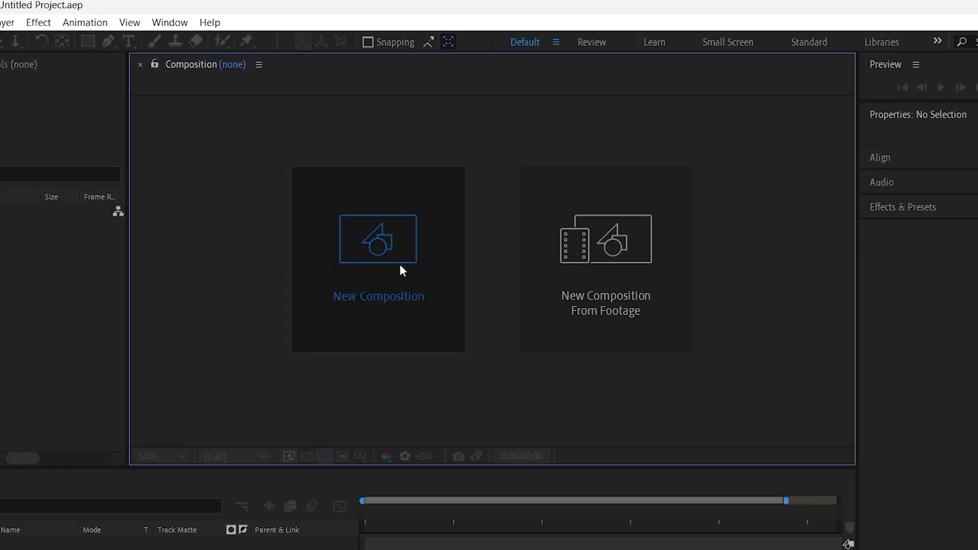
- Create Comp 1 from the HD 1920x1080 29.97 fps preset with a 10-second duration
{"action": "left_click", "coordinate": [402, 270]}
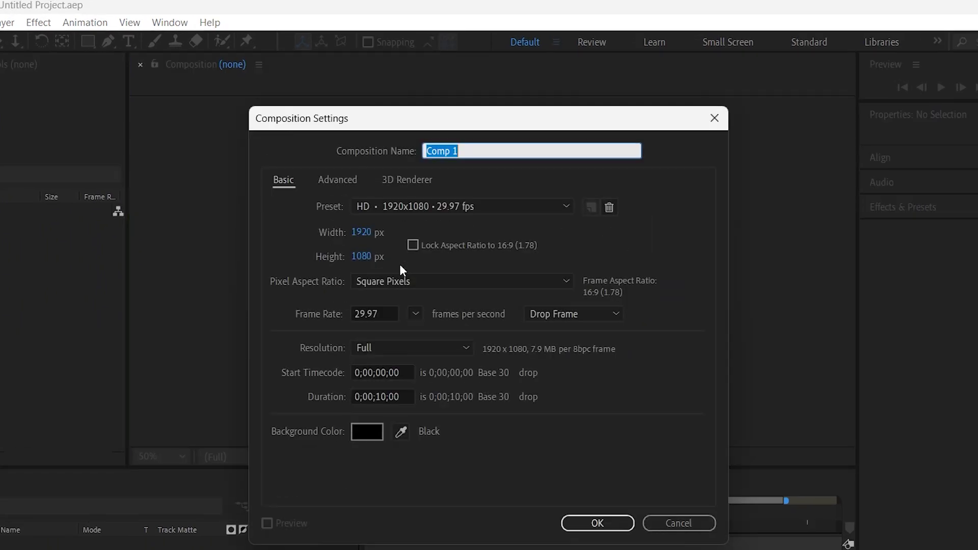
{"action": "left_click", "coordinate": [598, 523]}
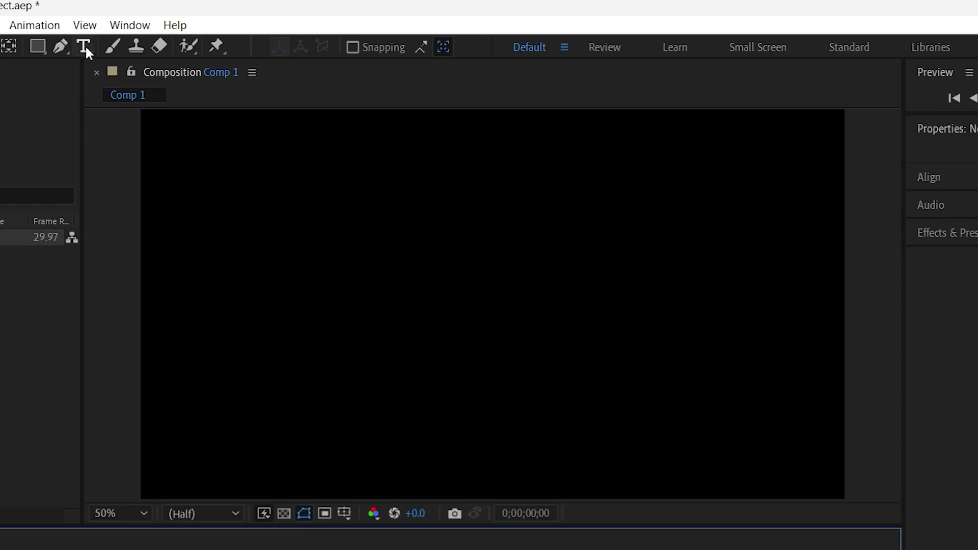
- Add a text layer reading 0 in the composition viewer
{"action": "left_click", "coordinate": [85, 45]}
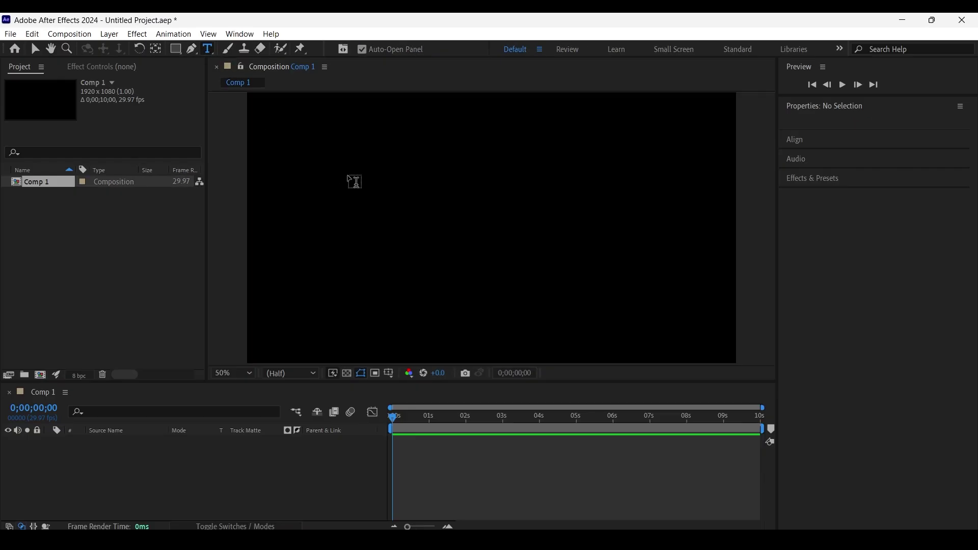
{"action": "left_click", "coordinate": [454, 204]}
{"action": "type", "text": "0"}
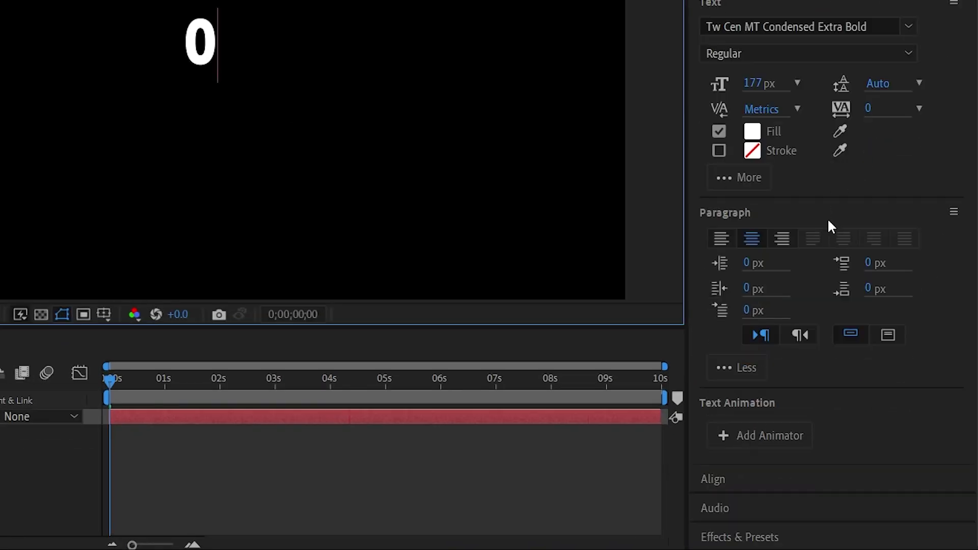
- Centre the 0 horizontally and vertically relative to the composition
{"action": "left_click", "coordinate": [714, 479]}
{"action": "scroll", "coordinate": [781, 359], "scroll_direction": "down", "scroll_amount": 3}
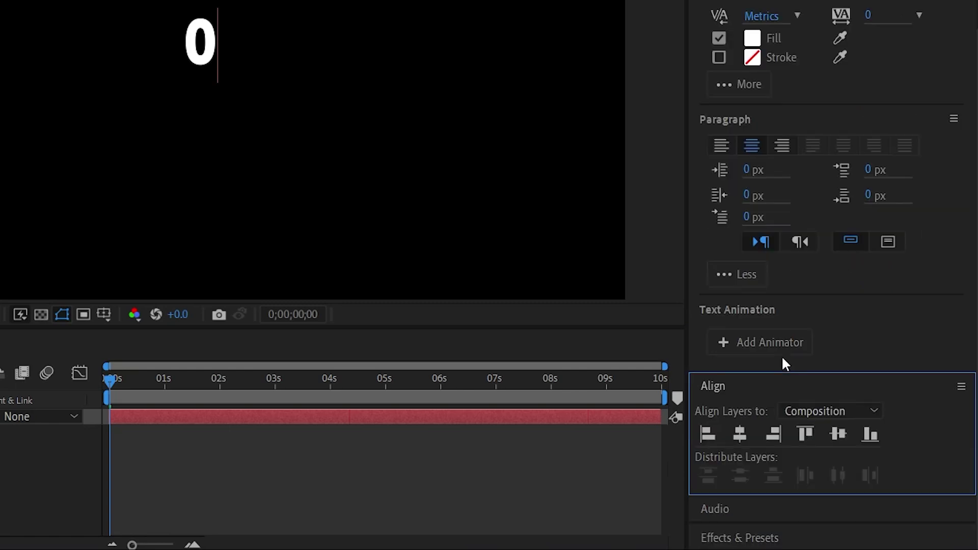
{"action": "left_click", "coordinate": [740, 434]}
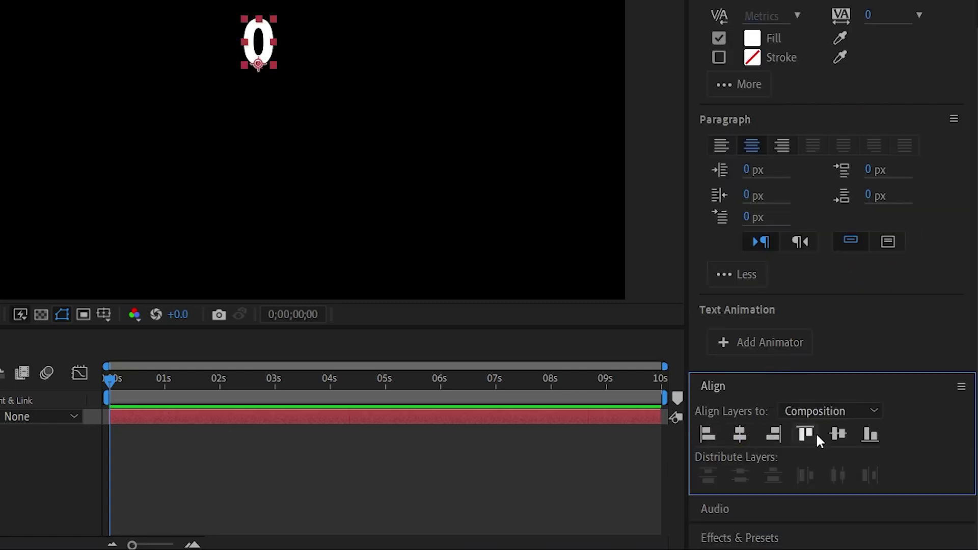
{"action": "left_click", "coordinate": [839, 434]}
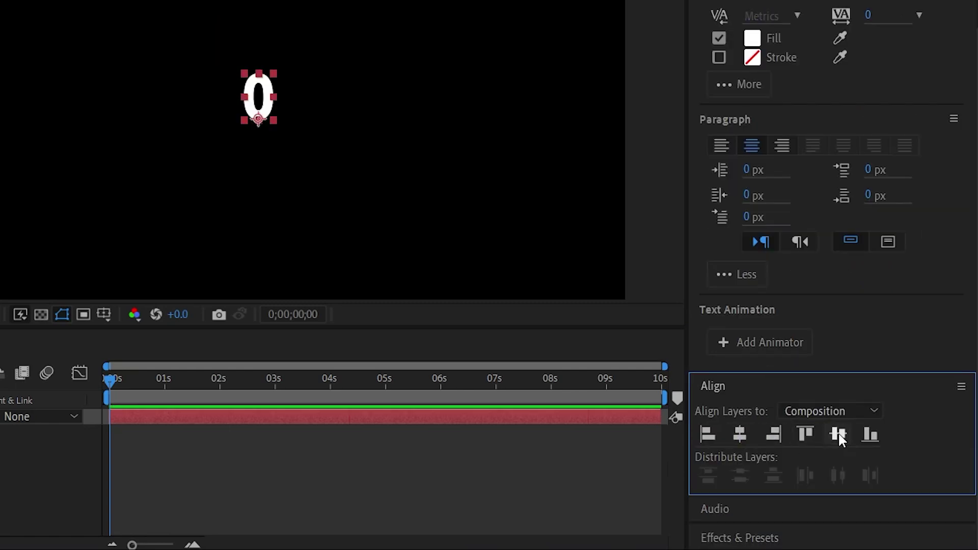
- Search Effects & Presets for 'point control' and apply Point Control to the 0 layer
{"action": "left_click", "coordinate": [764, 532]}
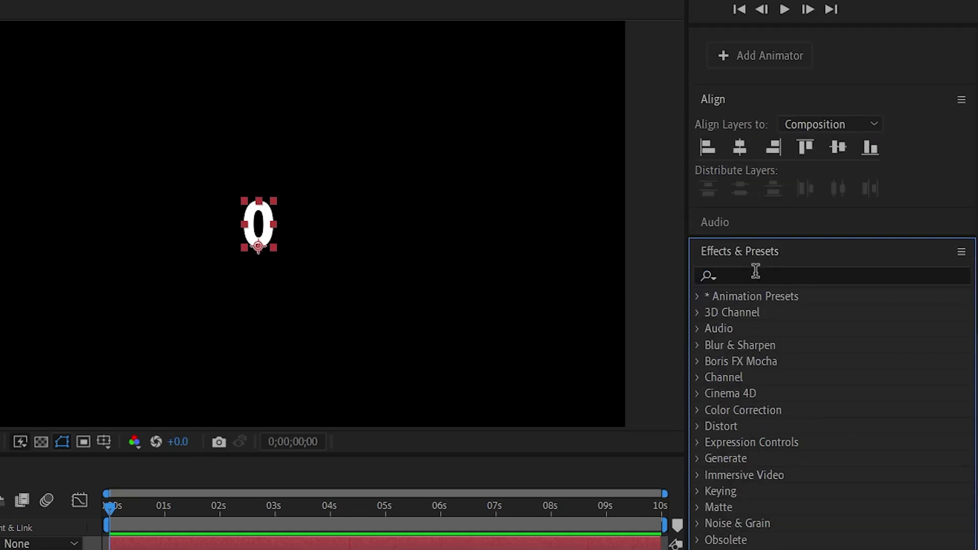
{"action": "left_click", "coordinate": [755, 271]}
{"action": "type", "text": "point"}
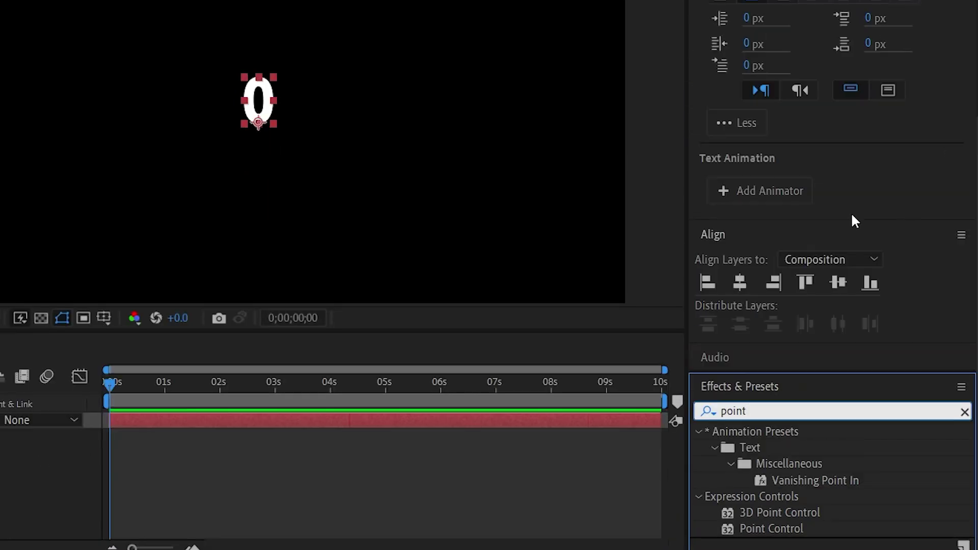
{"action": "type", "text": " control"}
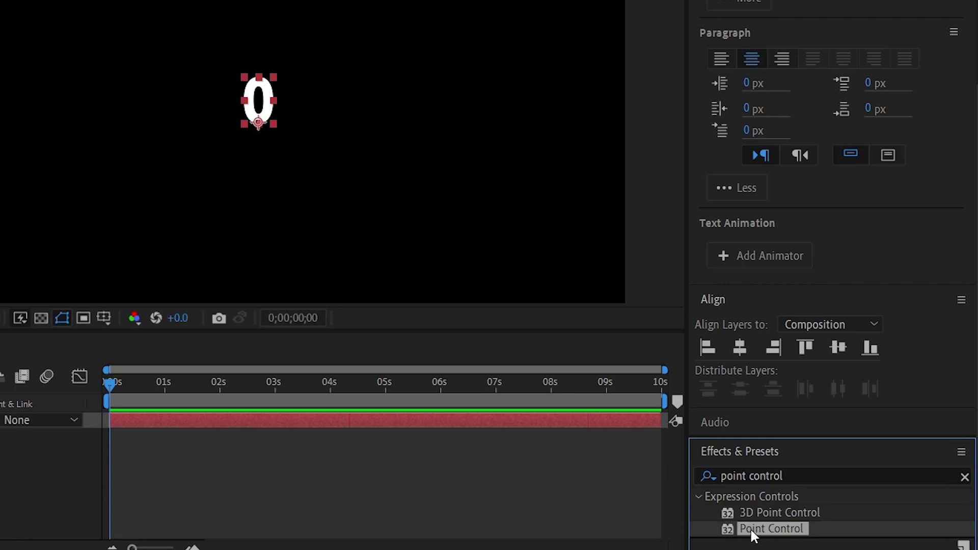
{"action": "left_click_drag", "start_coordinate": [744, 530], "coordinate": [254, 142]}
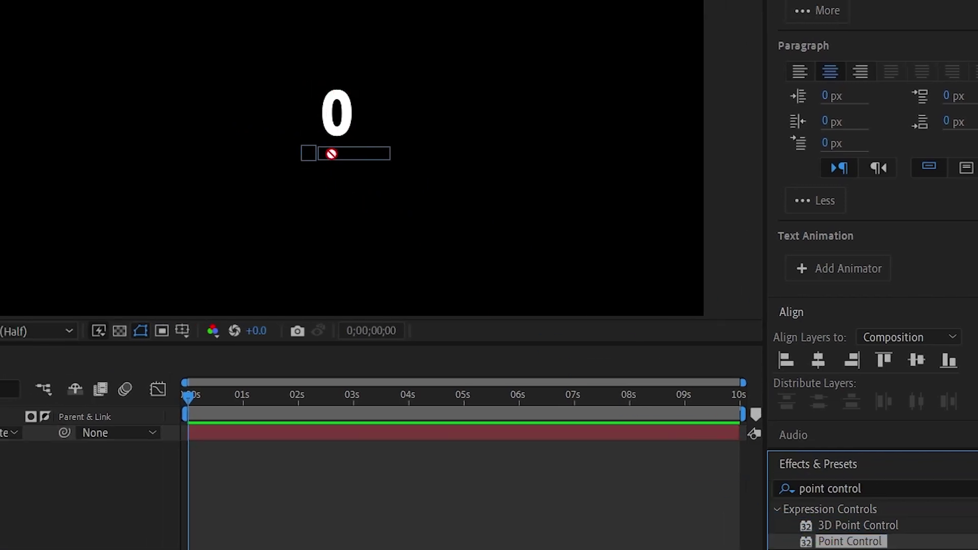
{"action": "left_click_drag", "start_coordinate": [332, 154], "coordinate": [339, 117]}
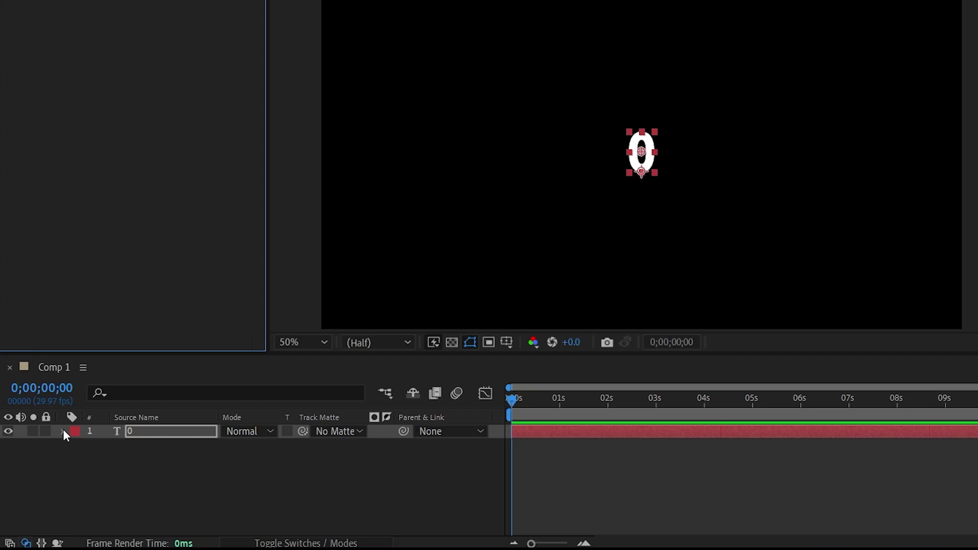
- Expand the text layer to Source Text and add an expression to it
{"action": "left_click", "coordinate": [64, 432]}
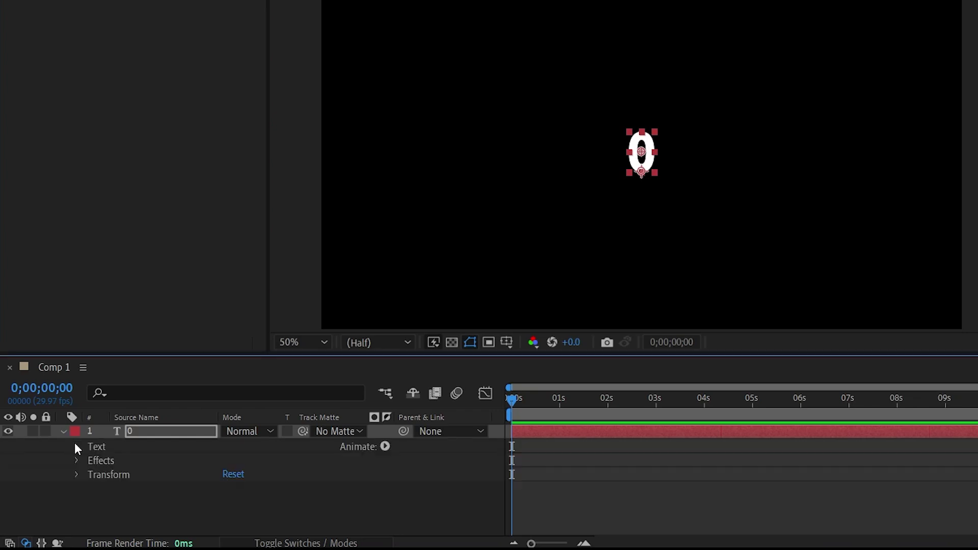
{"action": "left_click", "coordinate": [75, 445]}
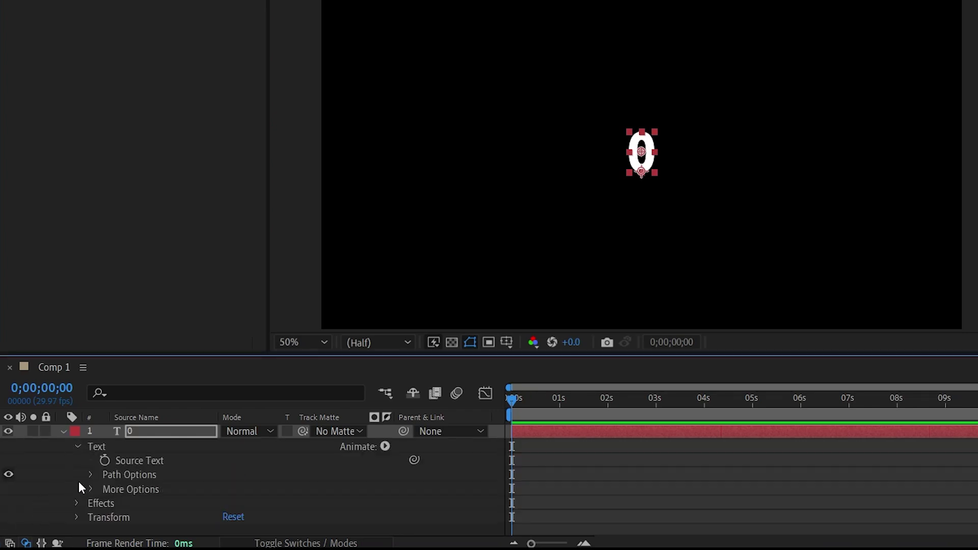
{"action": "left_click", "coordinate": [104, 461], "text": "alt"}
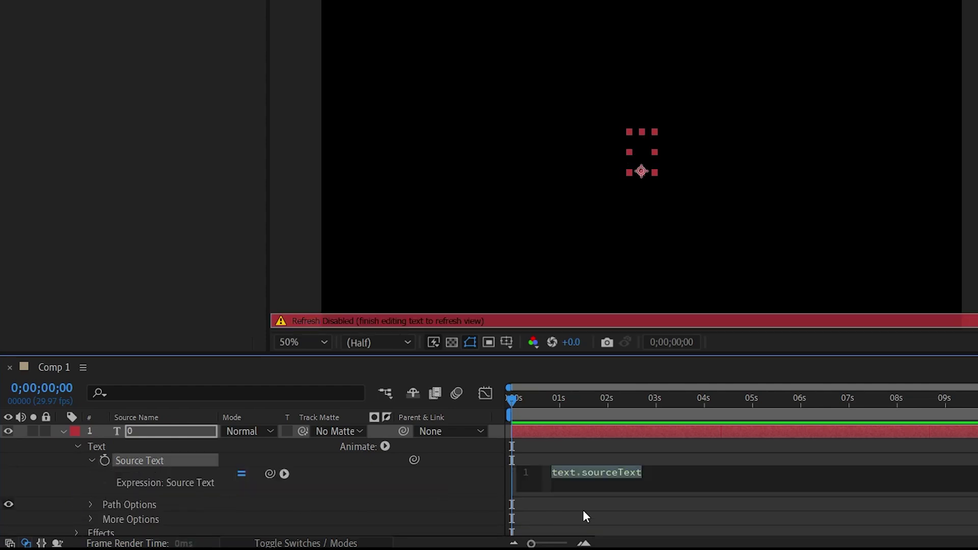
- Replace the default Source Text expression with the pasted toFixed(2) comma-formatting code
{"action": "left_click", "coordinate": [657, 485]}
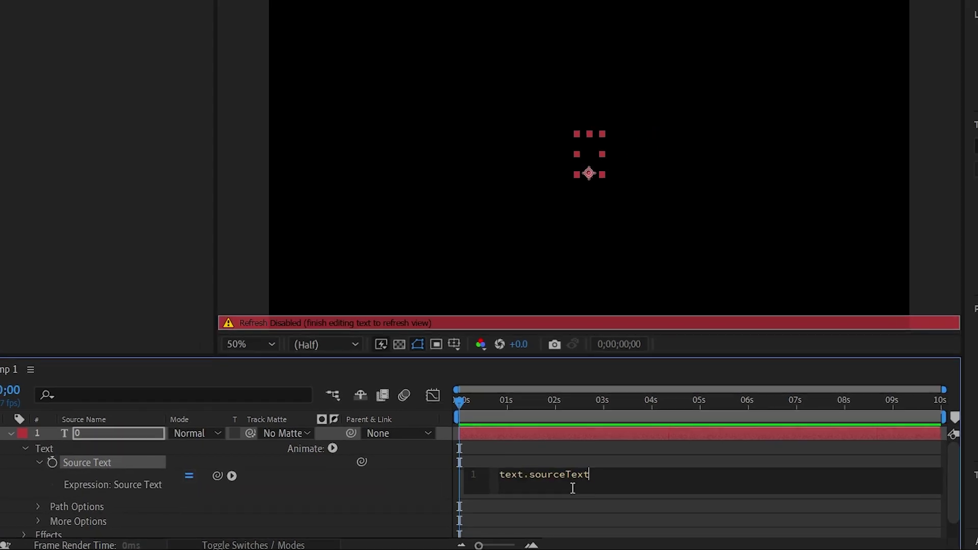
{"action": "left_click_drag", "start_coordinate": [590, 479], "coordinate": [490, 482]}
{"action": "key", "text": "BackSpace"}
{"action": "type", "text": "s = \"\" + (effect(1)(1)[0]).toFixed(2); s.replace(/\\B(?=(\\d{3})+(?!\\d))/g, \",\");"}
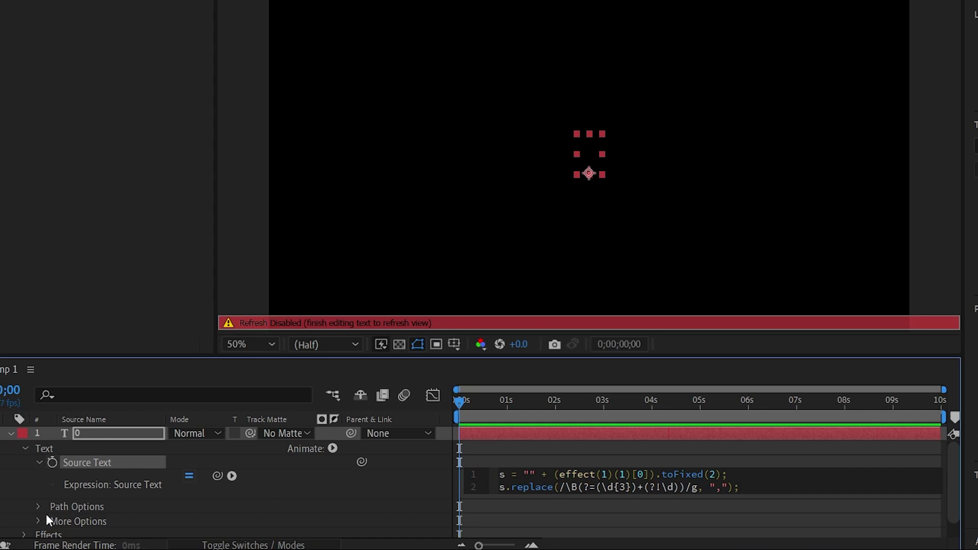
{"action": "scroll", "coordinate": [45, 516], "scroll_direction": "down", "scroll_amount": 1}
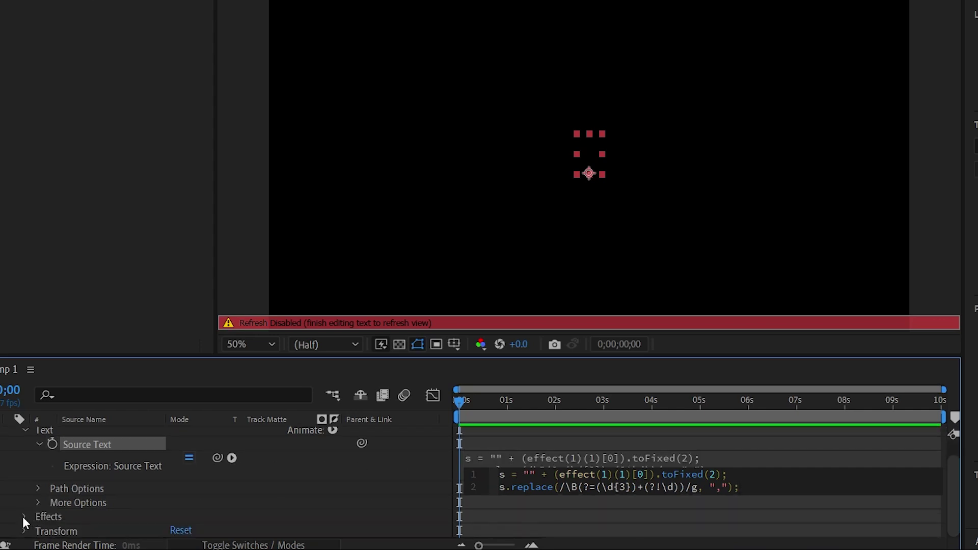
- Set the Point Control's Point X to 1000 and keyframe it at 0 seconds
{"action": "left_click", "coordinate": [23, 516]}
{"action": "scroll", "coordinate": [193, 494], "scroll_direction": "down", "scroll_amount": 1}
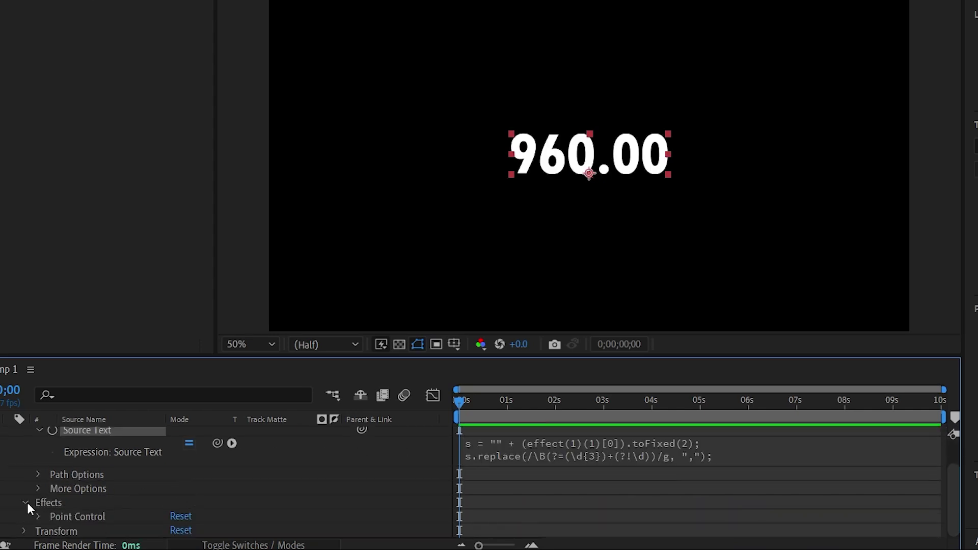
{"action": "left_click", "coordinate": [38, 515]}
{"action": "scroll", "coordinate": [66, 509], "scroll_direction": "down", "scroll_amount": 1}
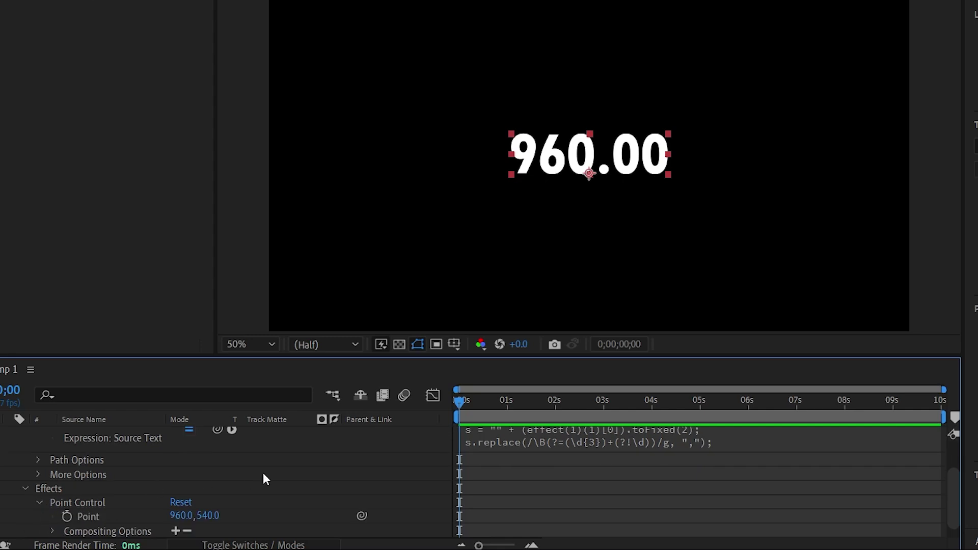
{"action": "scroll", "coordinate": [263, 473], "scroll_direction": "down", "scroll_amount": 1}
{"action": "mouse_move", "coordinate": [178, 504]}
{"action": "left_mouse_down"}
{"action": "mouse_move", "coordinate": [152, 515]}
{"action": "mouse_move", "coordinate": [72, 502]}
{"action": "left_mouse_up"}
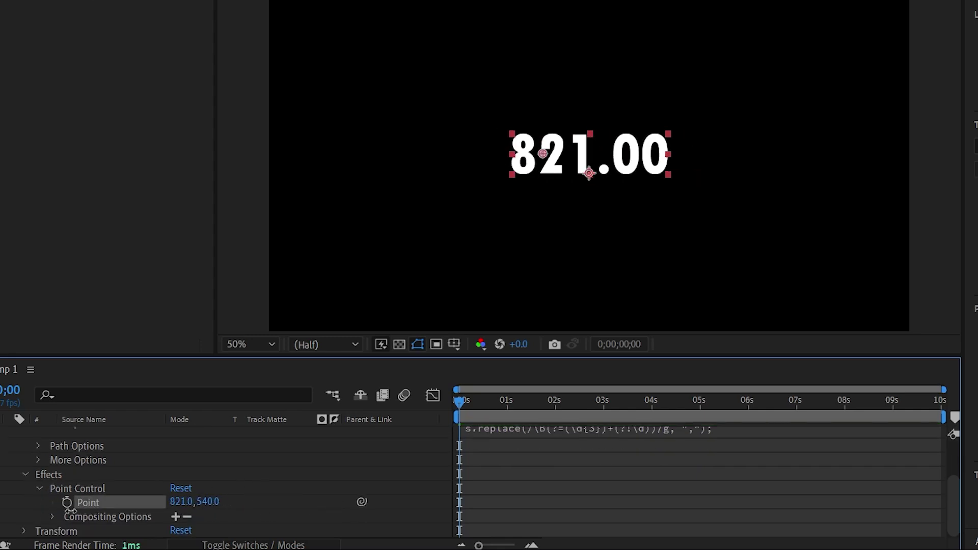
{"action": "left_click", "coordinate": [207, 522]}
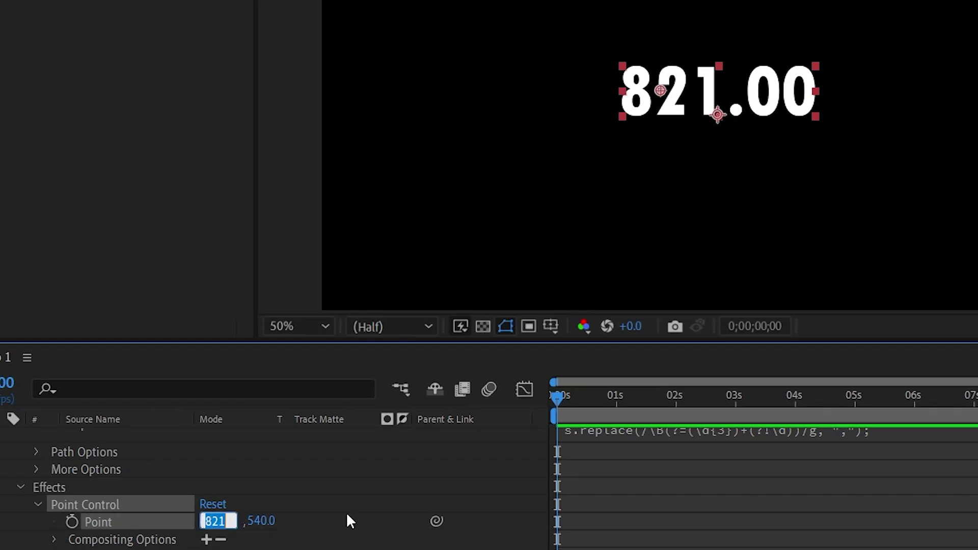
{"action": "type", "text": "100"}
{"action": "type", "text": "0"}
{"action": "left_click", "coordinate": [72, 522]}
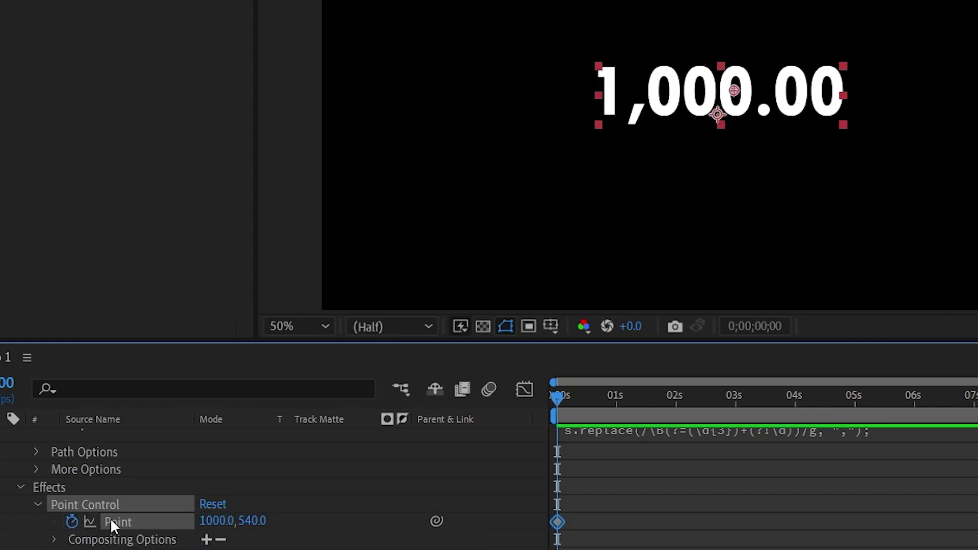
- Set Point X to 50000 at the composition's last frame and preview the count
{"action": "left_click_drag", "start_coordinate": [519, 401], "coordinate": [958, 414]}
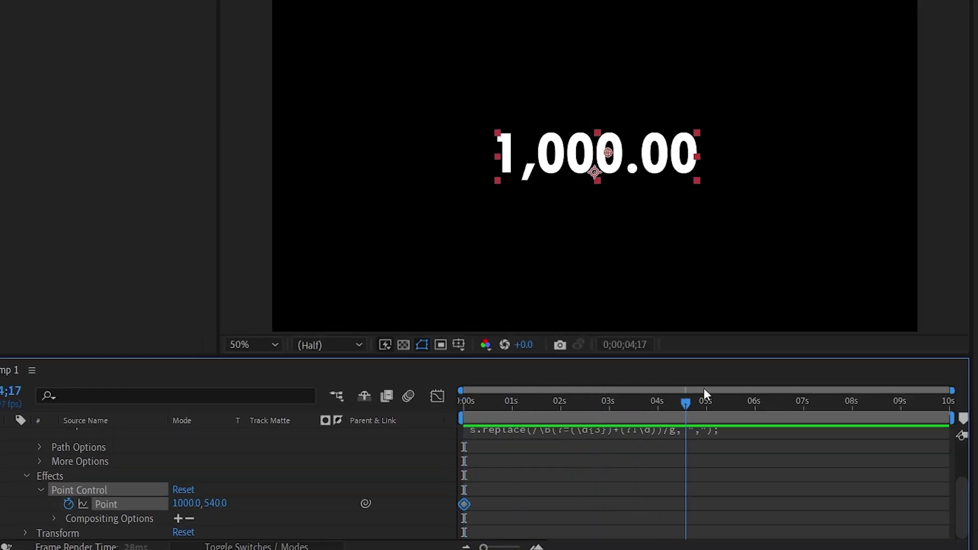
{"action": "left_click", "coordinate": [187, 504]}
{"action": "type", "text": "5"}
{"action": "type", "text": "0000"}
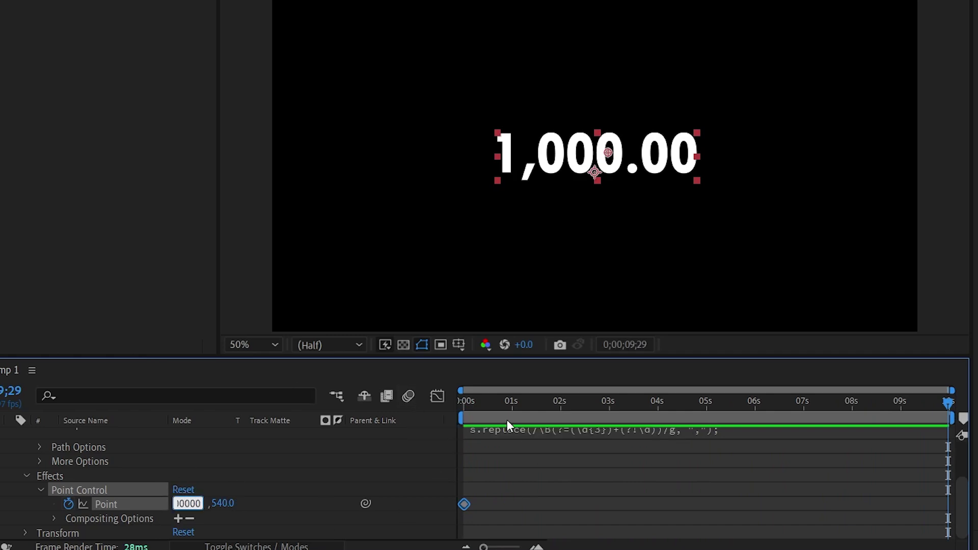
{"action": "key", "text": "Return"}
{"action": "left_click", "coordinate": [466, 404]}
{"action": "left_click_drag", "start_coordinate": [466, 404], "coordinate": [439, 400]}
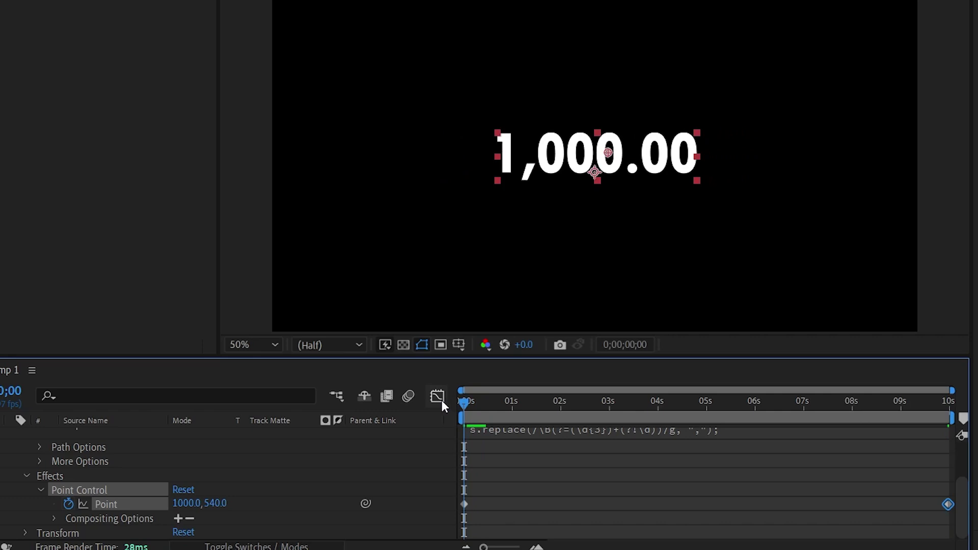
{"action": "key", "text": "space"}
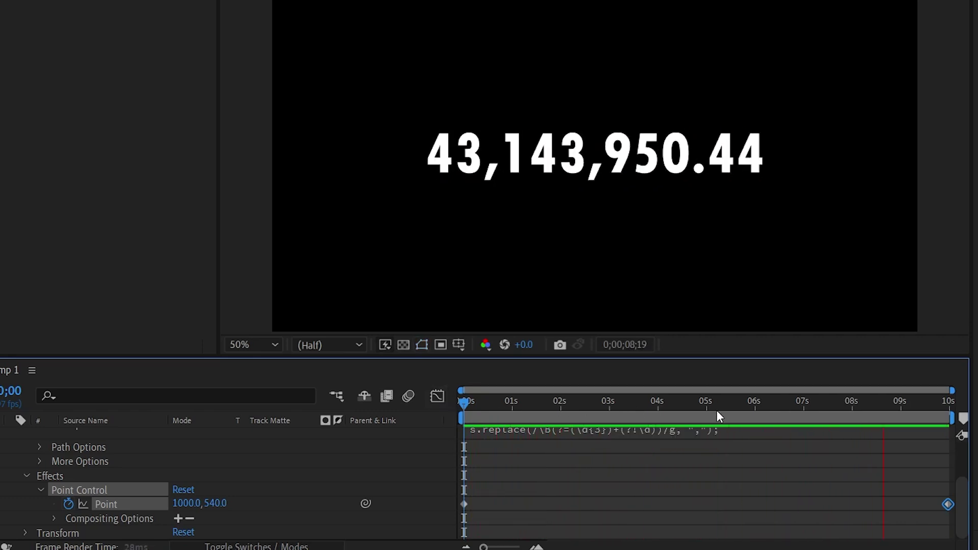
- Correct the oversized end value so the counter finishes at 50,000.00, then preview
{"action": "left_click_drag", "start_coordinate": [520, 401], "coordinate": [961, 433]}
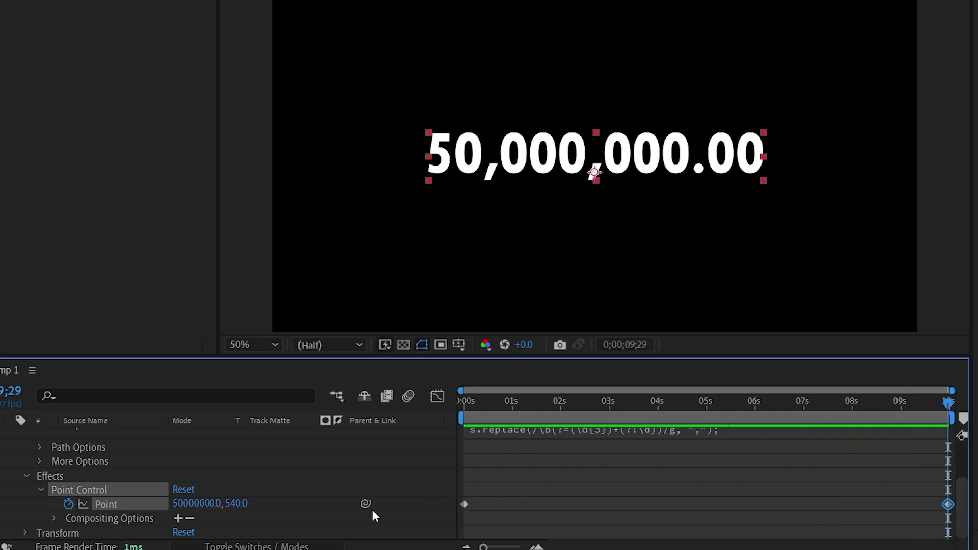
{"action": "left_click", "coordinate": [195, 504]}
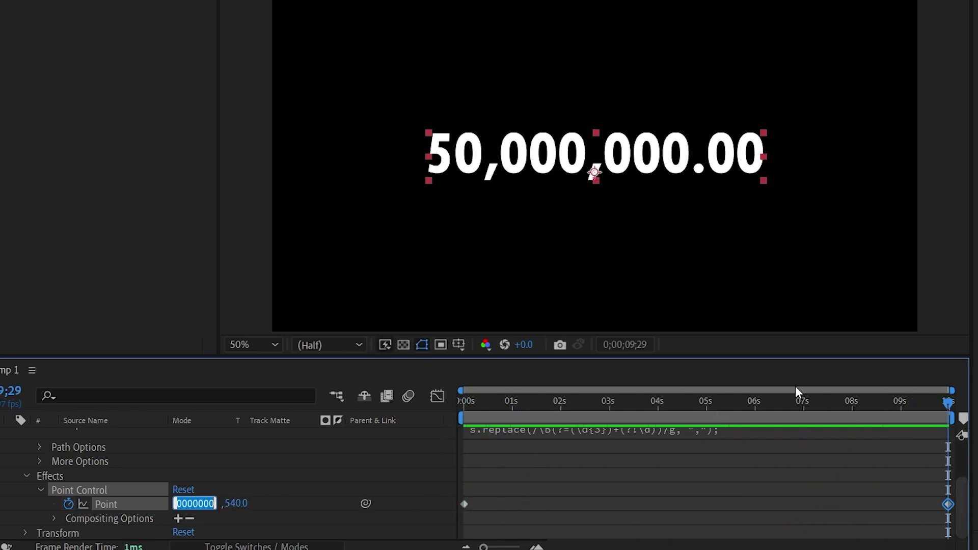
{"action": "type", "text": "5000"}
{"action": "key", "text": "Return"}
{"action": "key", "text": "space"}
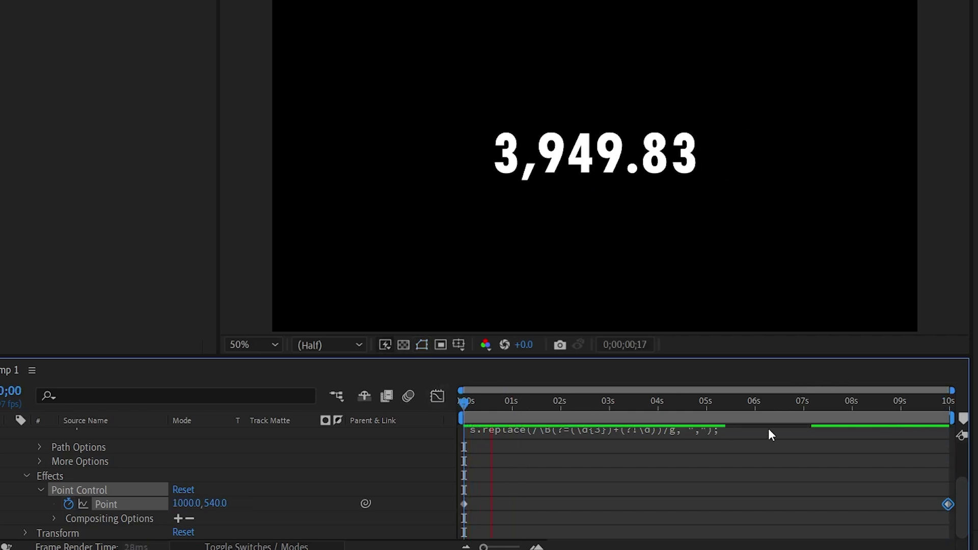
{"action": "mouse_move", "coordinate": [647, 402]}
{"action": "left_mouse_down"}
{"action": "mouse_move", "coordinate": [845, 406]}
{"action": "mouse_move", "coordinate": [961, 432]}
{"action": "mouse_move", "coordinate": [385, 427]}
{"action": "left_mouse_up"}
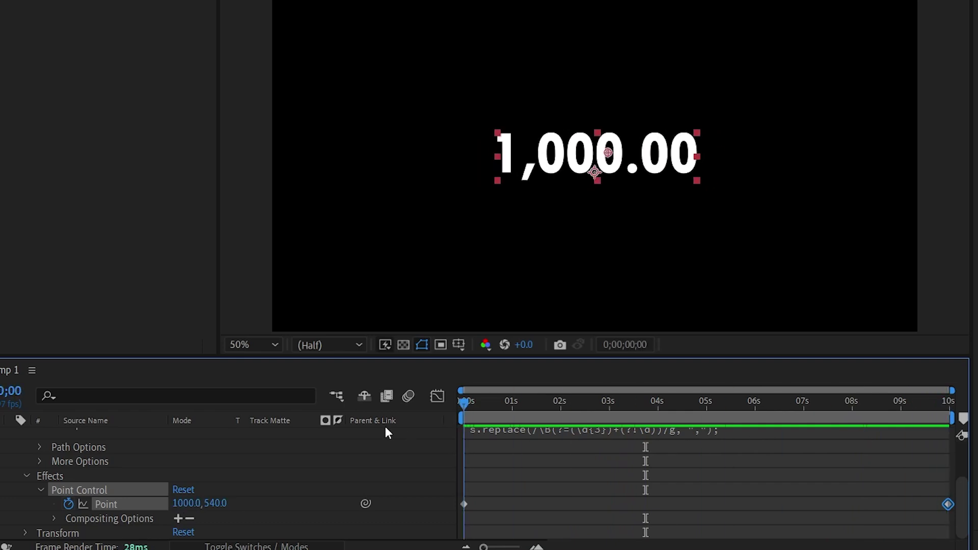
- Type $ inside the empty quotes of the Source Text expression and preview
{"action": "scroll", "coordinate": [489, 488], "scroll_direction": "up", "scroll_amount": 3}
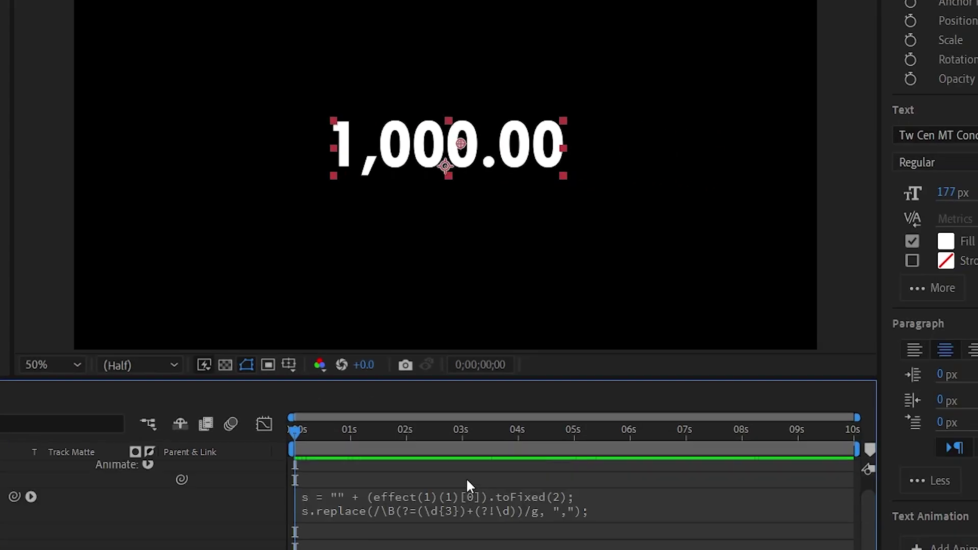
{"action": "left_click", "coordinate": [340, 496]}
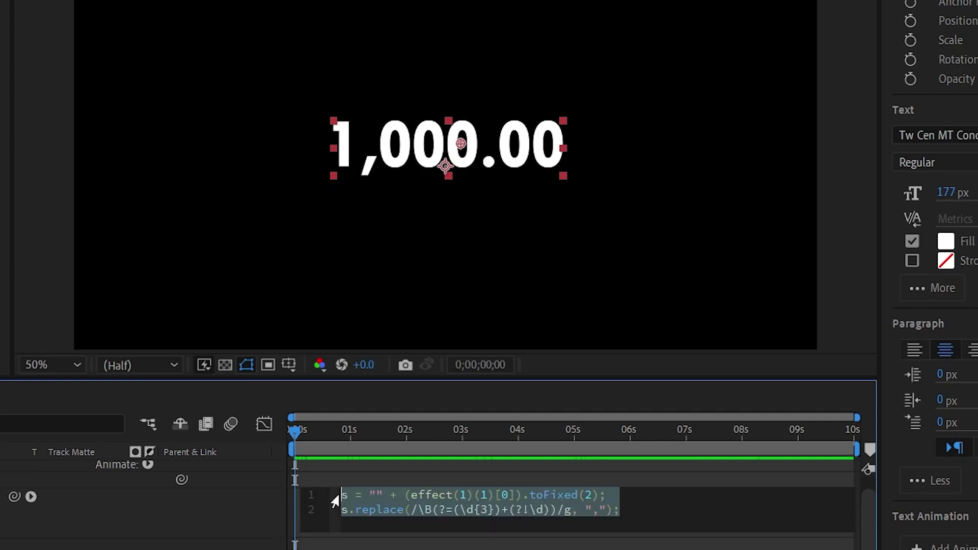
{"action": "left_click", "coordinate": [373, 495]}
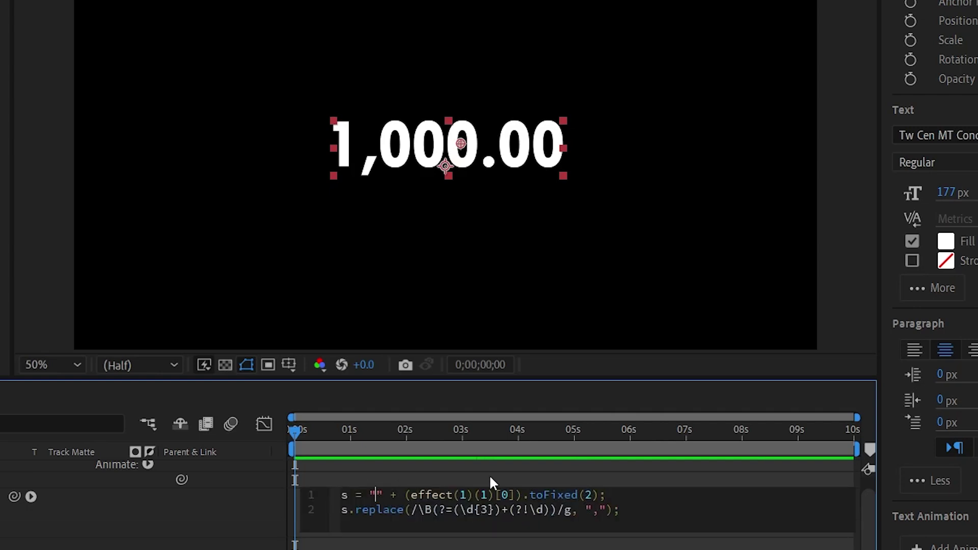
{"action": "type", "text": "$"}
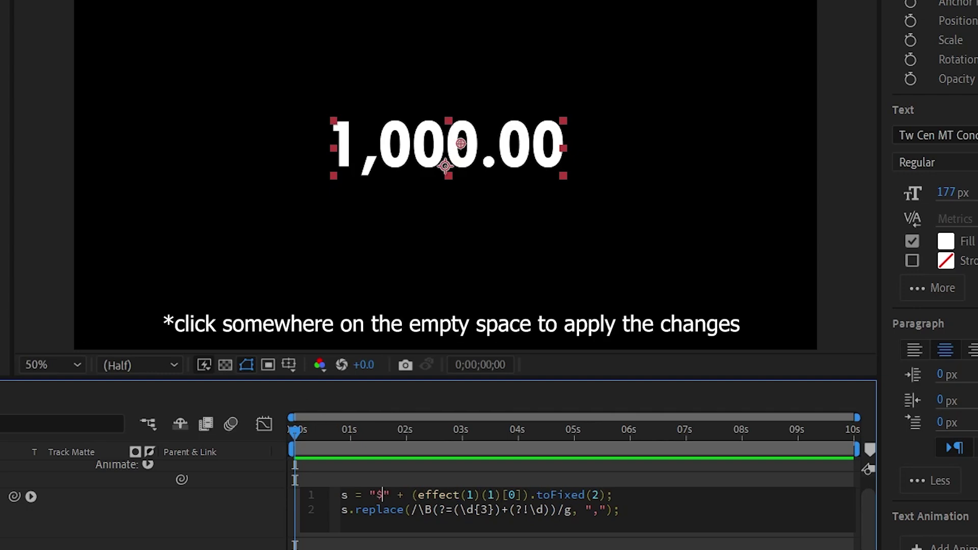
{"action": "left_click", "coordinate": [490, 475]}
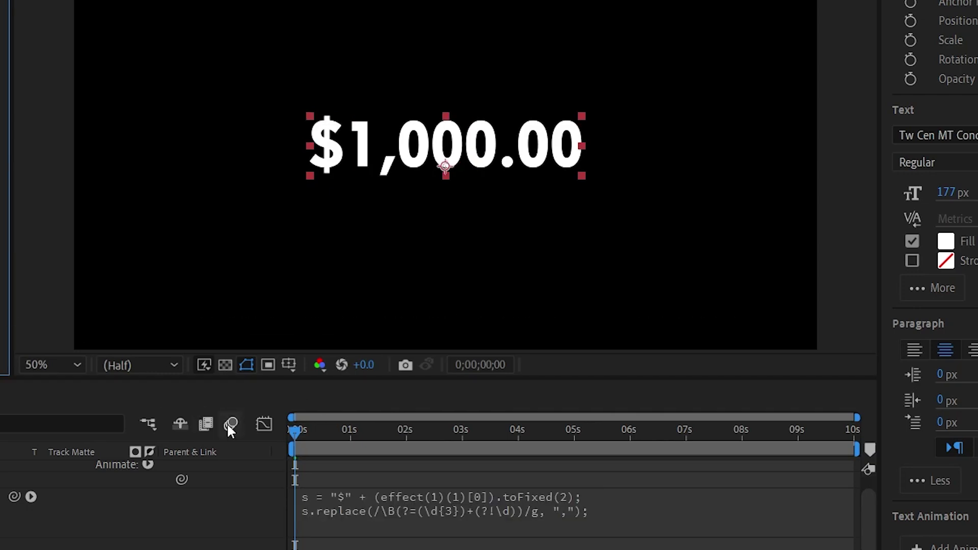
{"action": "key", "text": "space"}
{"action": "key", "text": "space"}
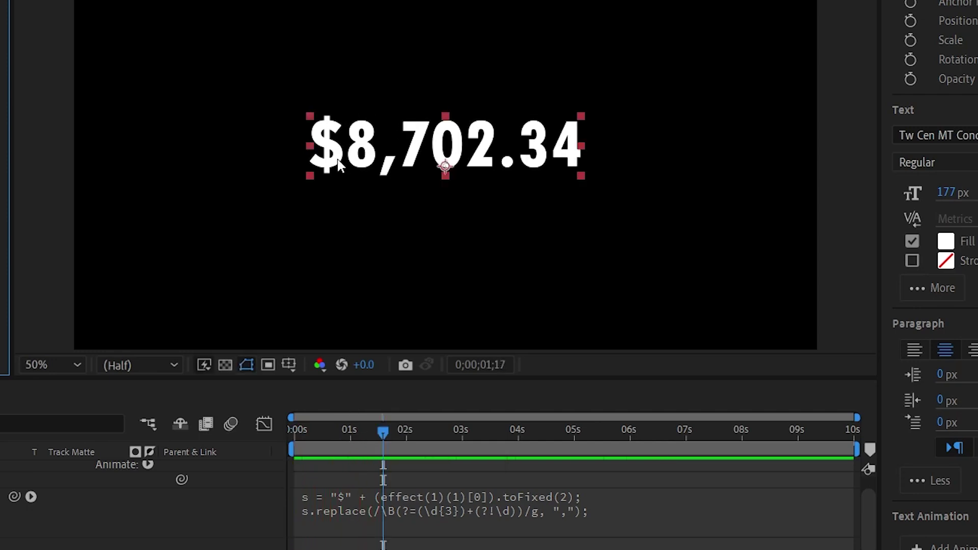
- Add a space after the dollar sign in the expression
{"action": "left_click", "coordinate": [342, 495]}
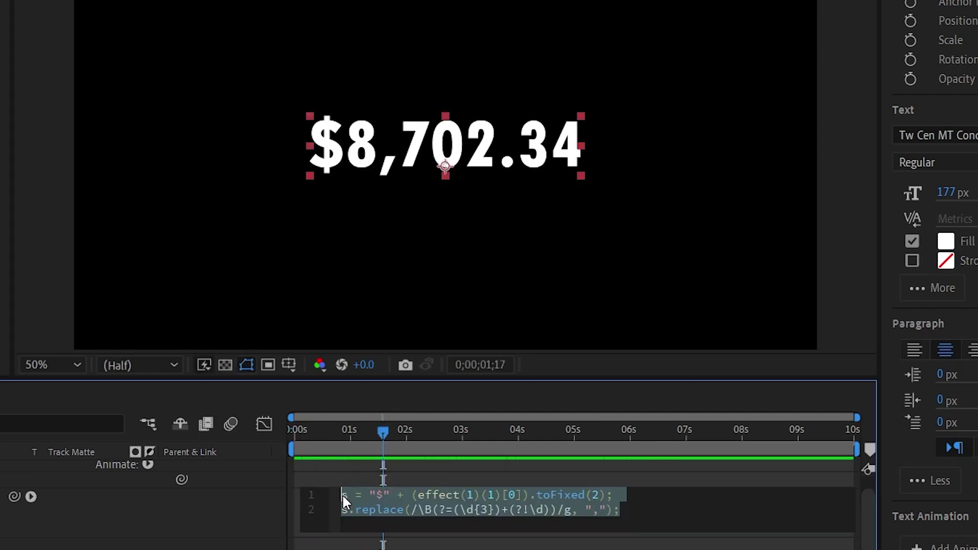
{"action": "left_click", "coordinate": [378, 494]}
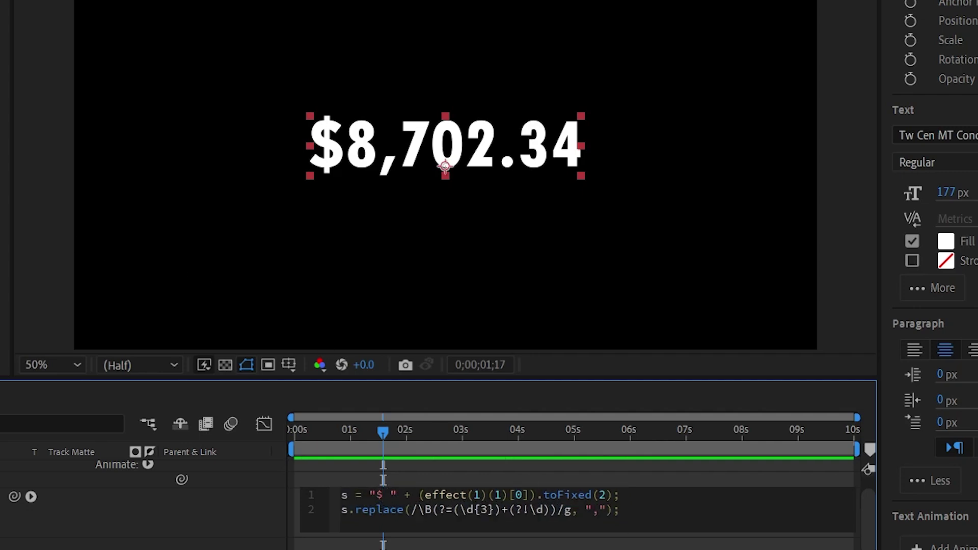
{"action": "left_click", "coordinate": [397, 472]}
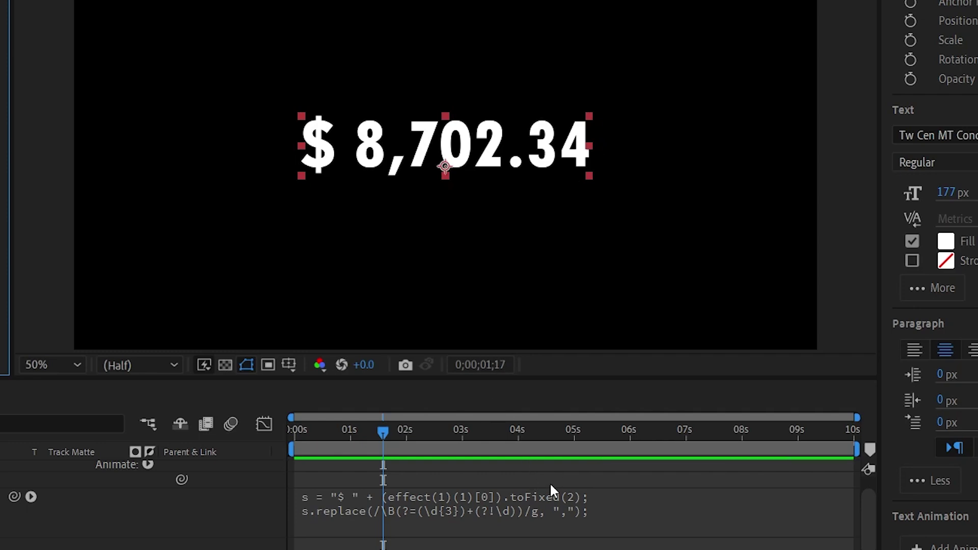
- Change the expression's decimal count to 1
{"action": "left_click", "coordinate": [573, 504]}
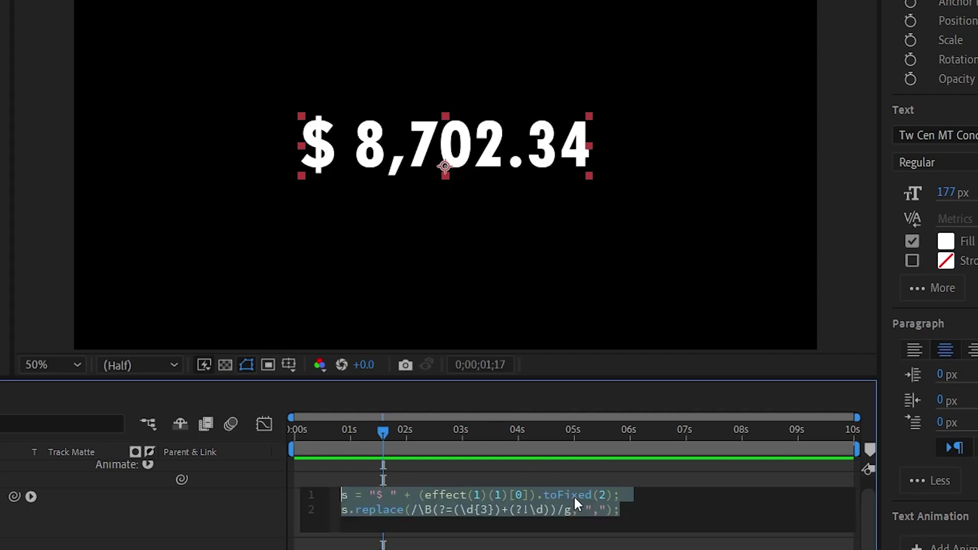
{"action": "left_click", "coordinate": [604, 495]}
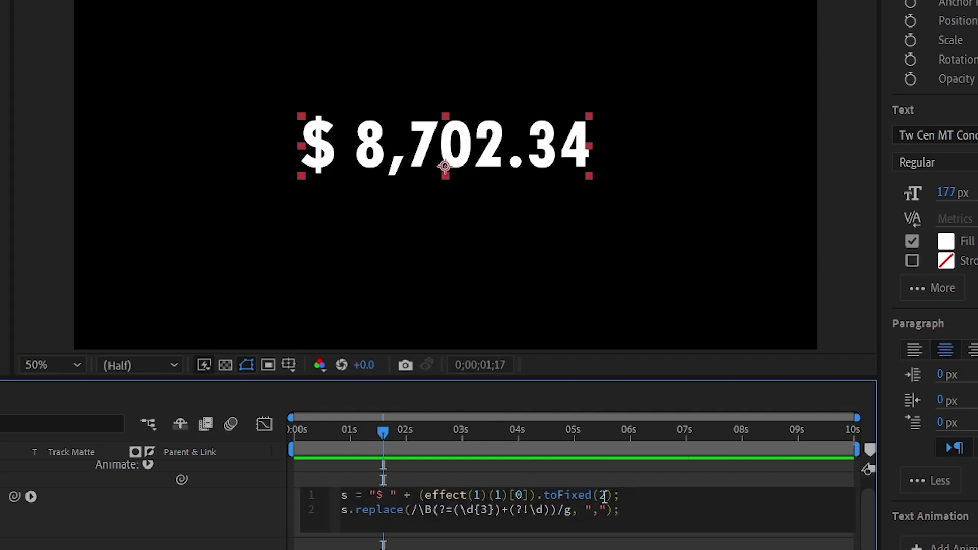
{"action": "key", "text": "BackSpace"}
{"action": "type", "text": "1"}
{"action": "key", "text": "KP_Enter"}
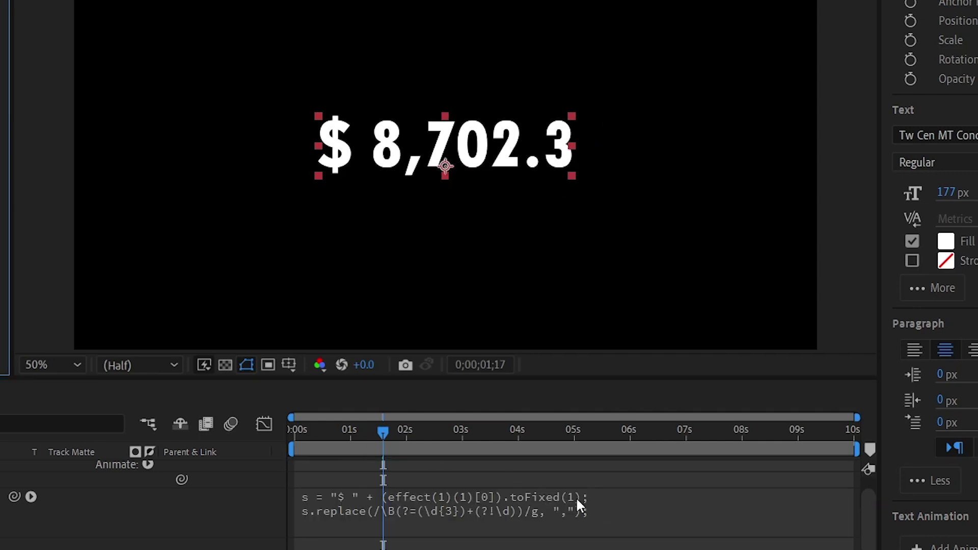
- Change the decimal count to 0 and preview the counter
{"action": "left_click", "coordinate": [564, 496]}
{"action": "left_click", "coordinate": [606, 495]}
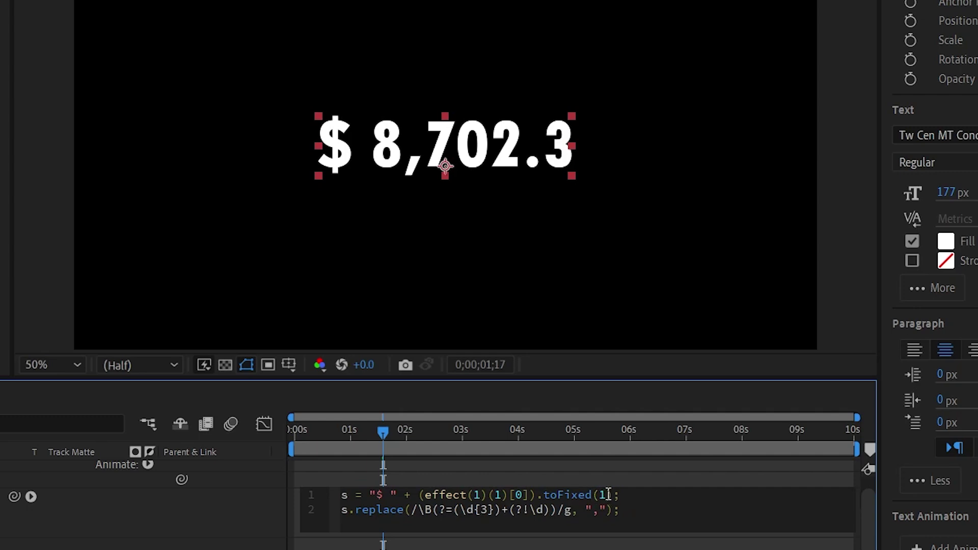
{"action": "key", "text": "BackSpace"}
{"action": "type", "text": "0"}
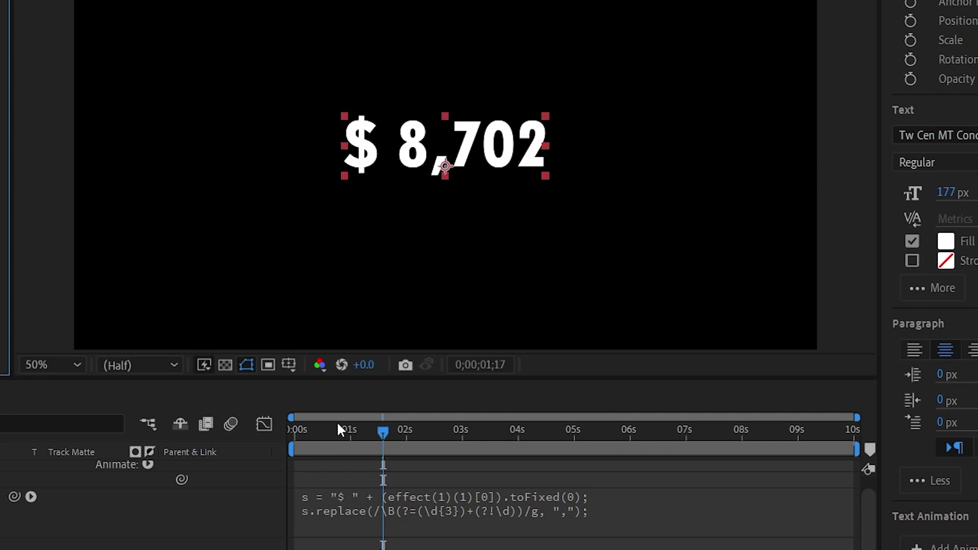
{"action": "key", "text": "space"}
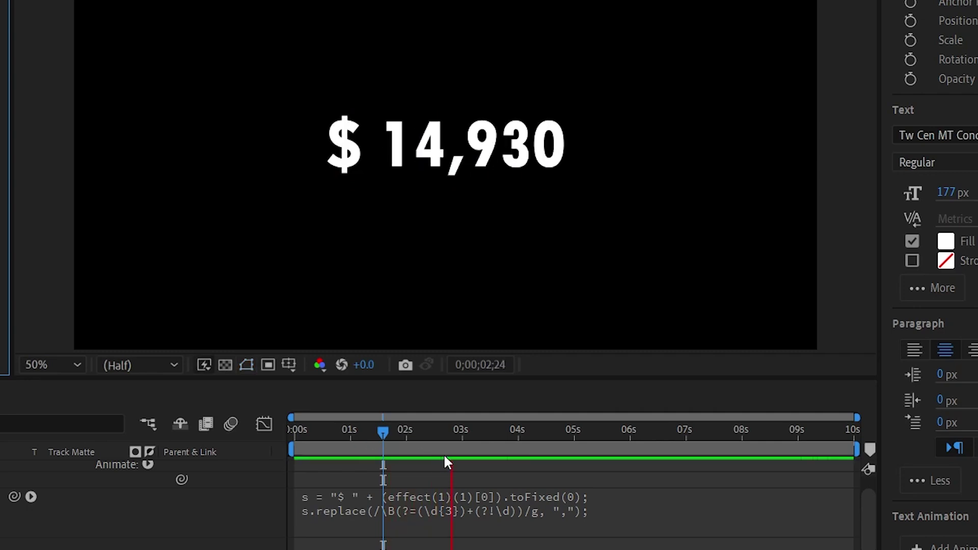
{"action": "key", "text": "space"}
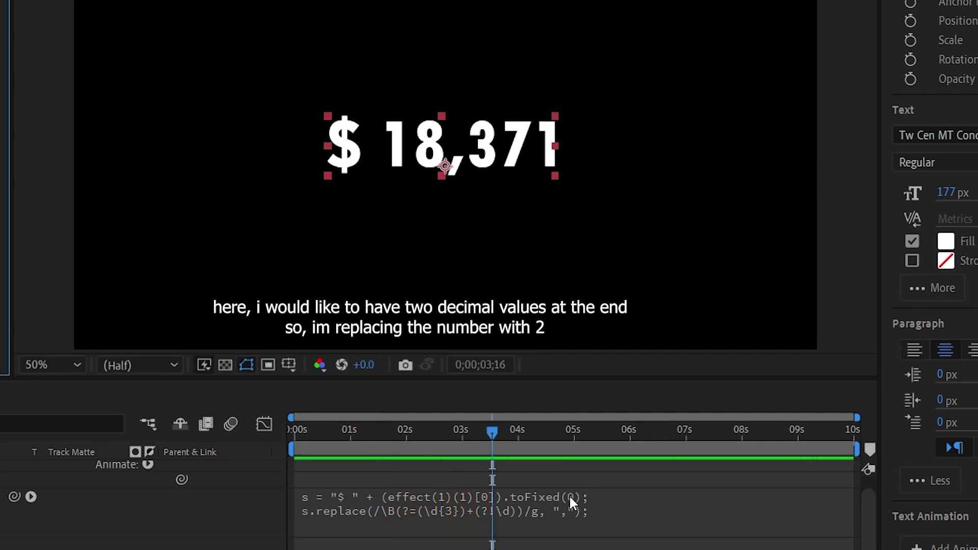
- Set the decimal count back to toFixed(2) and preview the counter
{"action": "left_click", "coordinate": [571, 498]}
{"action": "left_click", "coordinate": [590, 491]}
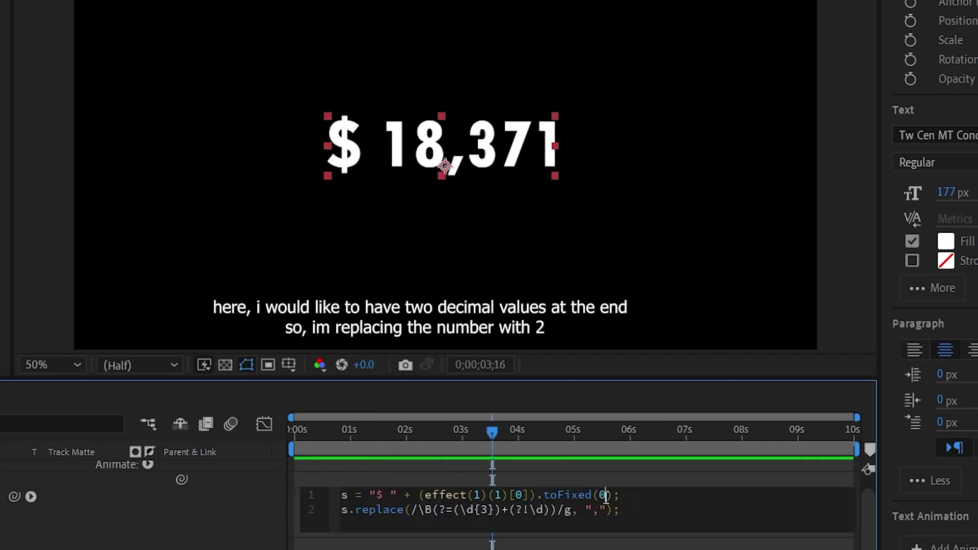
{"action": "key", "text": "BackSpace"}
{"action": "type", "text": "2"}
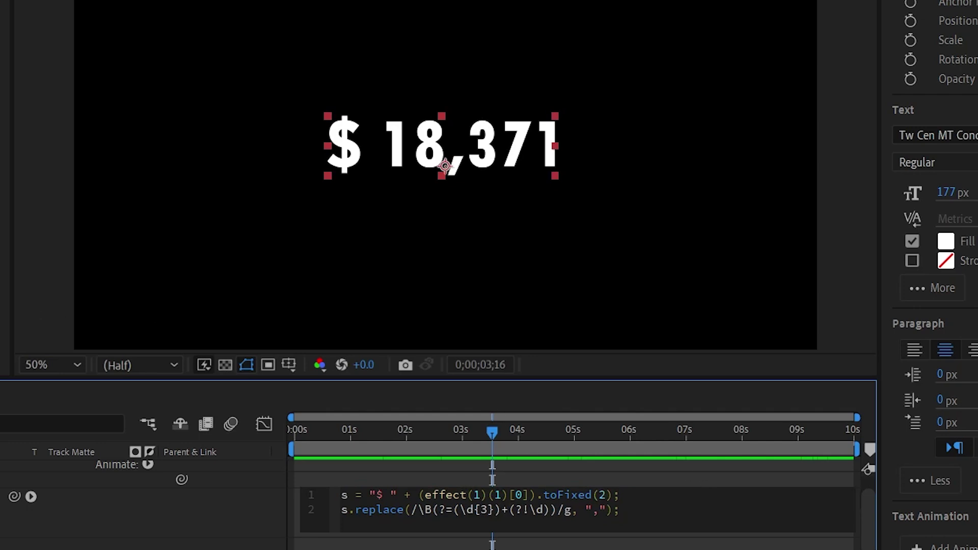
{"action": "key", "text": "KP_Enter"}
{"action": "key", "text": "space"}
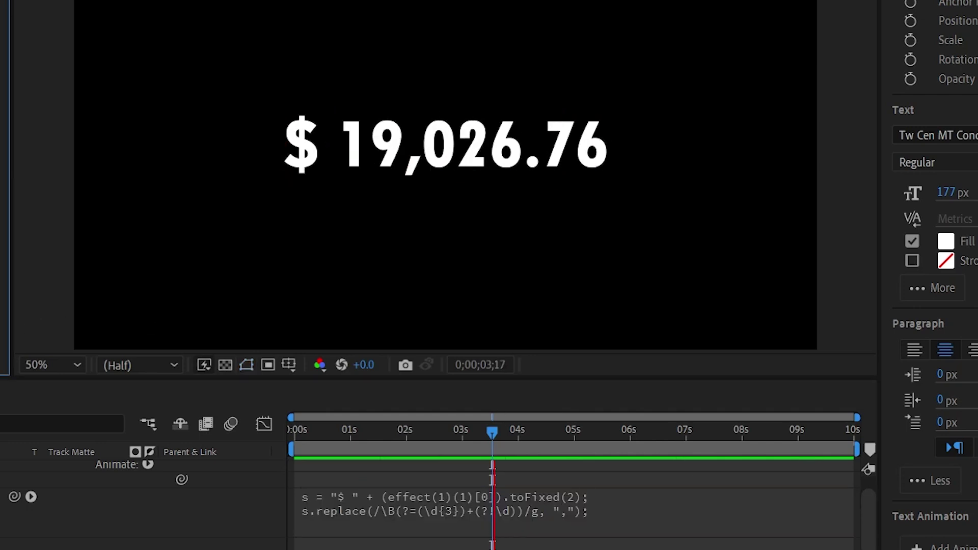
{"action": "left_click", "coordinate": [446, 166]}
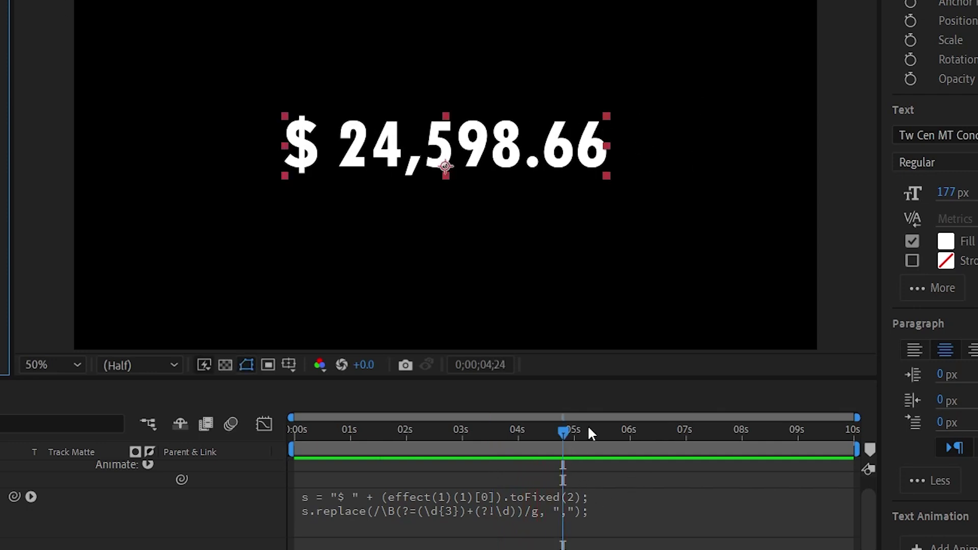
- Append + "%" after toFixed(2) in the expression and preview the result
{"action": "left_click_drag", "start_coordinate": [589, 431], "coordinate": [562, 431]}
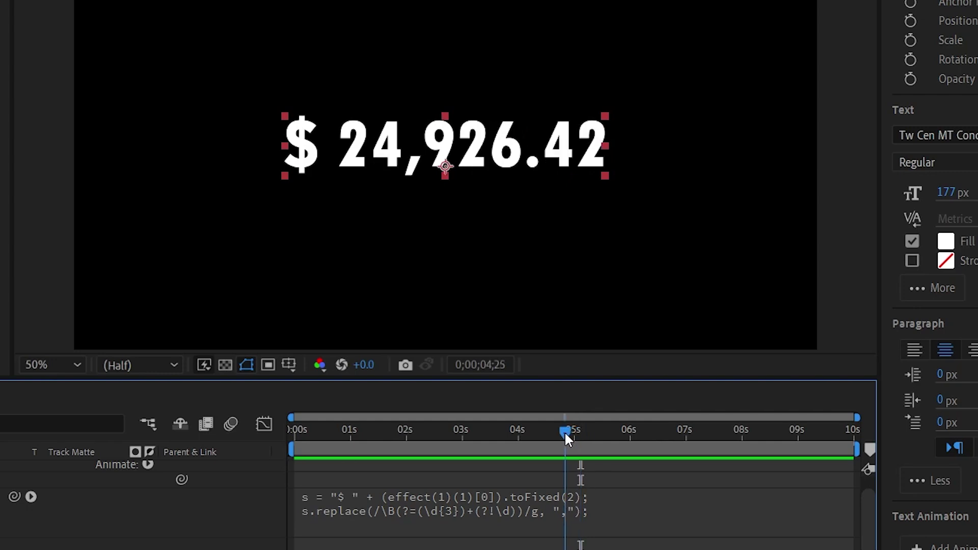
{"action": "left_click", "coordinate": [579, 494]}
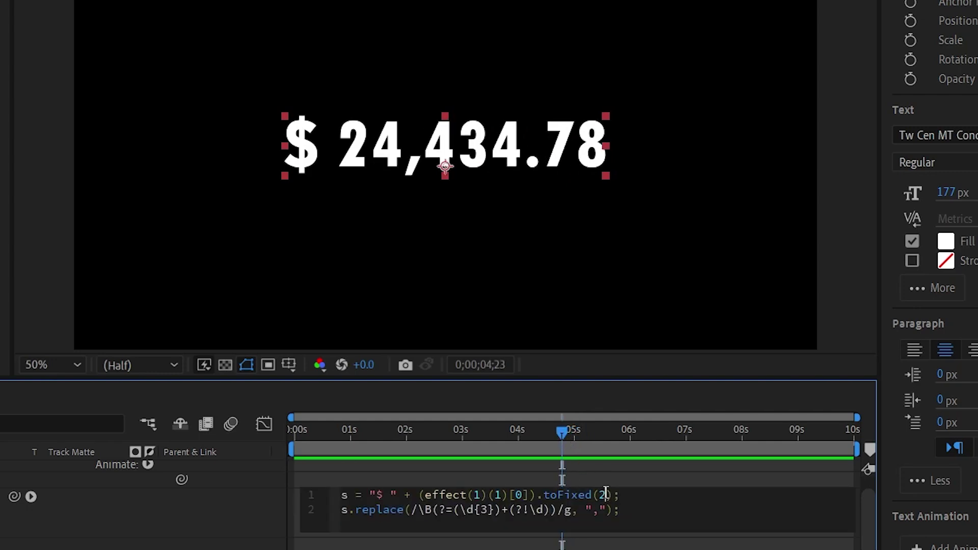
{"action": "type", "text": ")"}
{"action": "type", "text": " +"}
{"action": "type", "text": "\""}
{"action": "type", "text": "%"}
{"action": "left_click", "coordinate": [6, 301]}
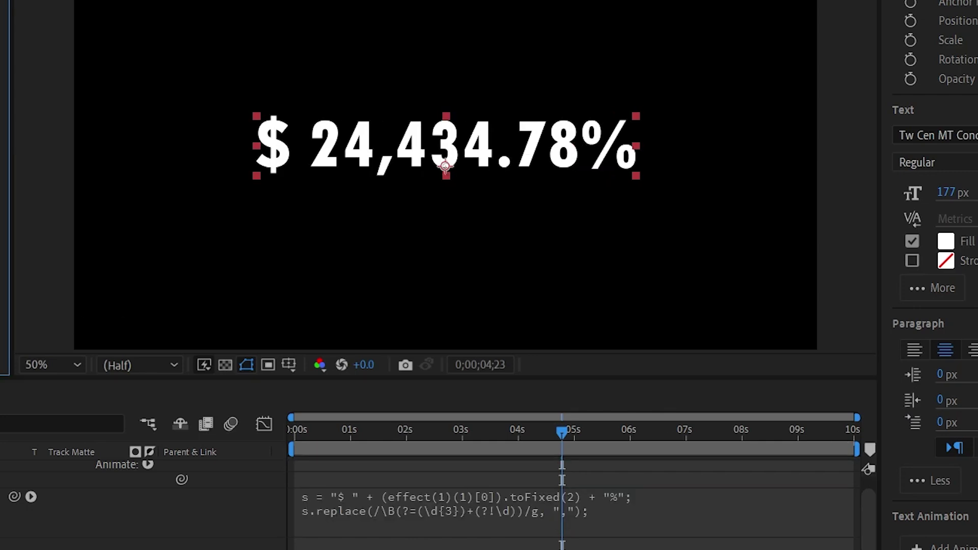
{"action": "key", "text": "space"}
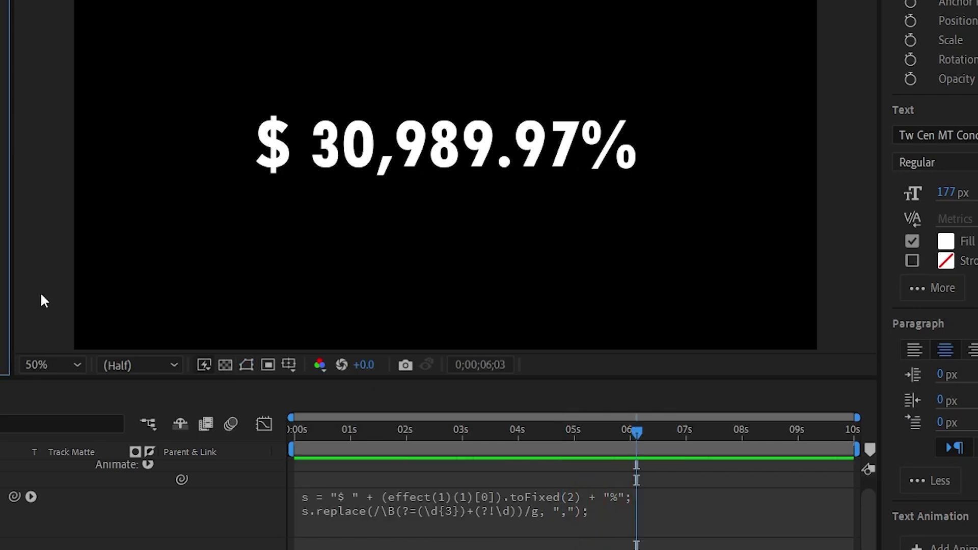
{"action": "key", "text": "space"}
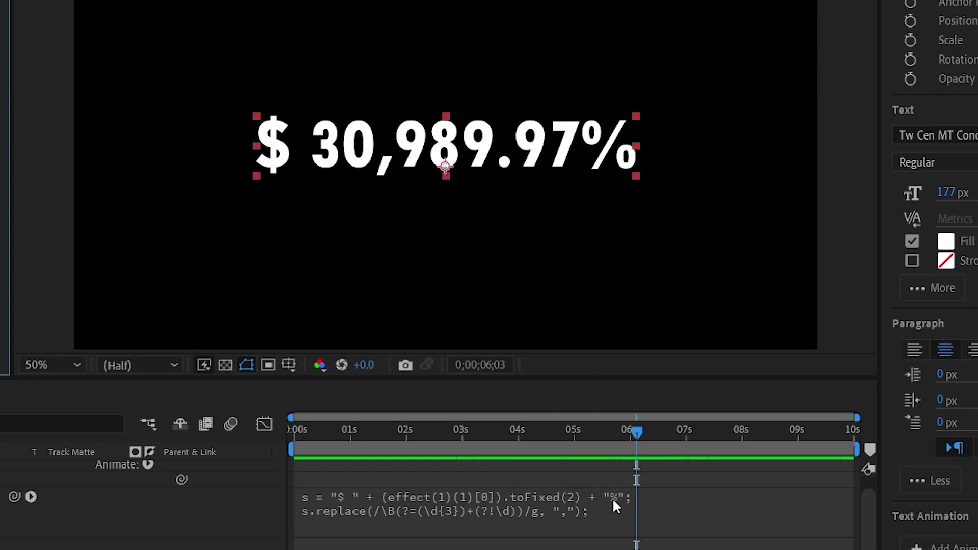
- Insert a space before the percent sign and preview
{"action": "left_click", "coordinate": [612, 497]}
{"action": "left_click", "coordinate": [641, 492]}
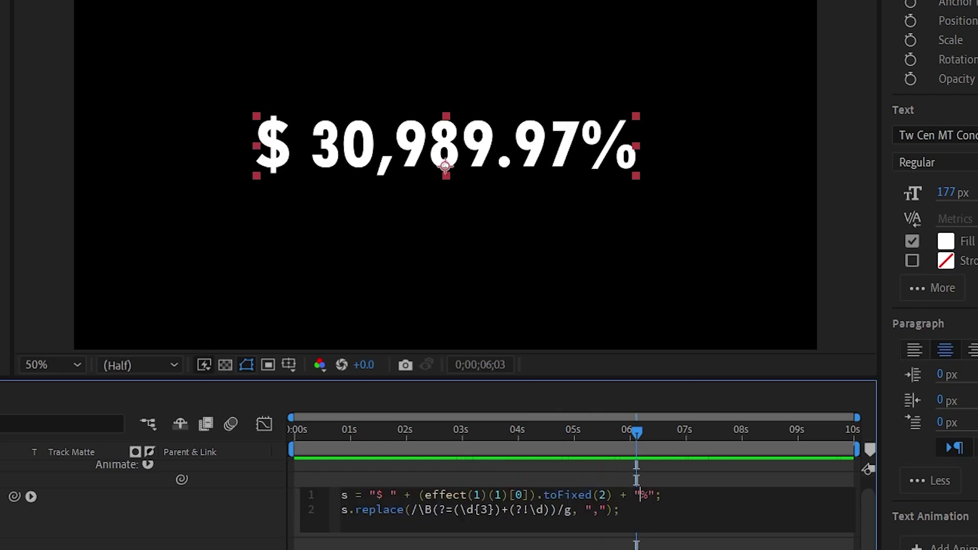
{"action": "left_click", "coordinate": [189, 275]}
{"action": "key", "text": "space"}
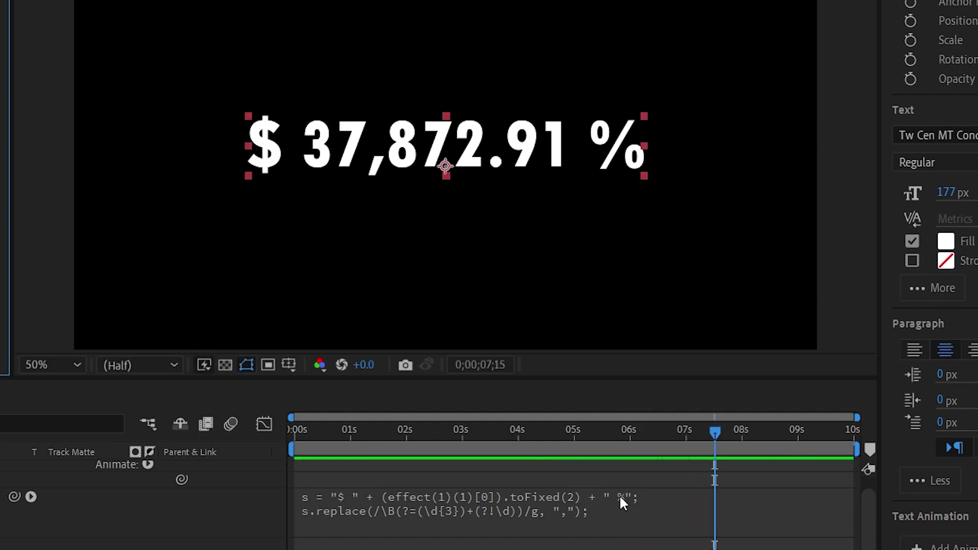
- Change the expression's suffix to 'views'
{"action": "left_click", "coordinate": [619, 497]}
{"action": "left_click", "coordinate": [652, 495]}
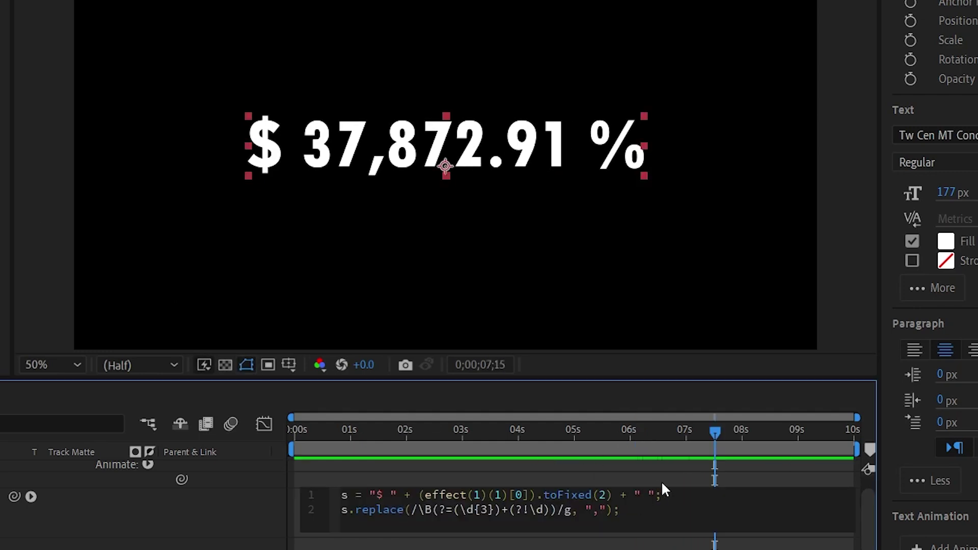
{"action": "type", "text": "view"}
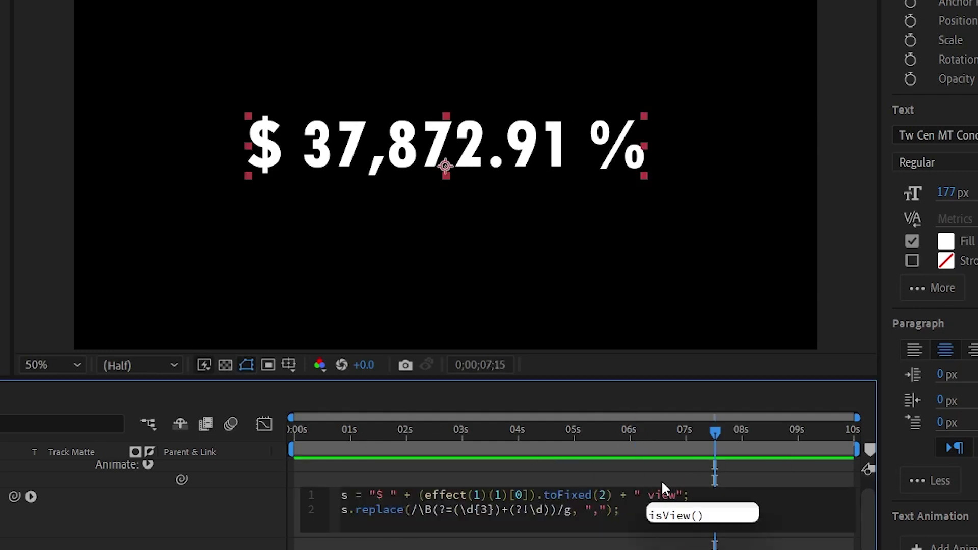
{"action": "type", "text": "s"}
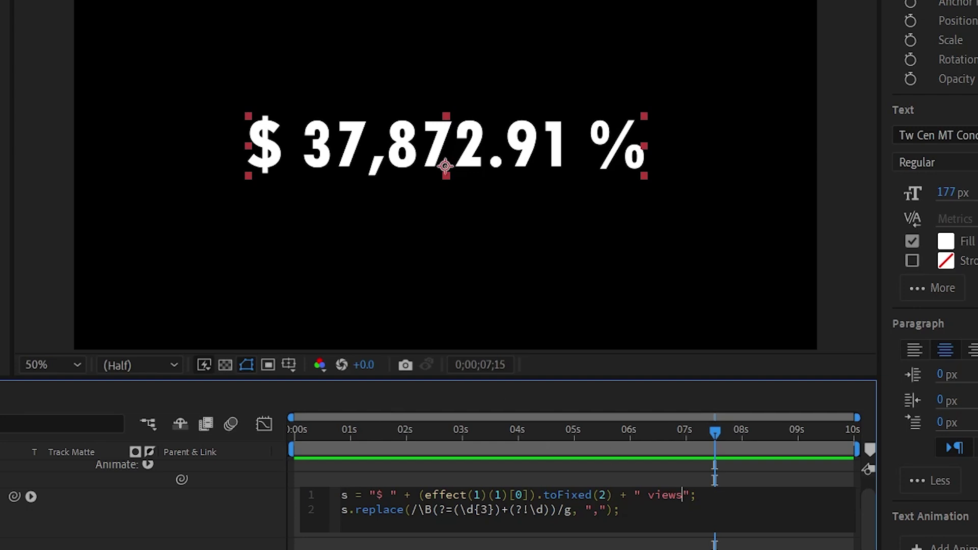
{"action": "key", "text": "KP_Enter"}
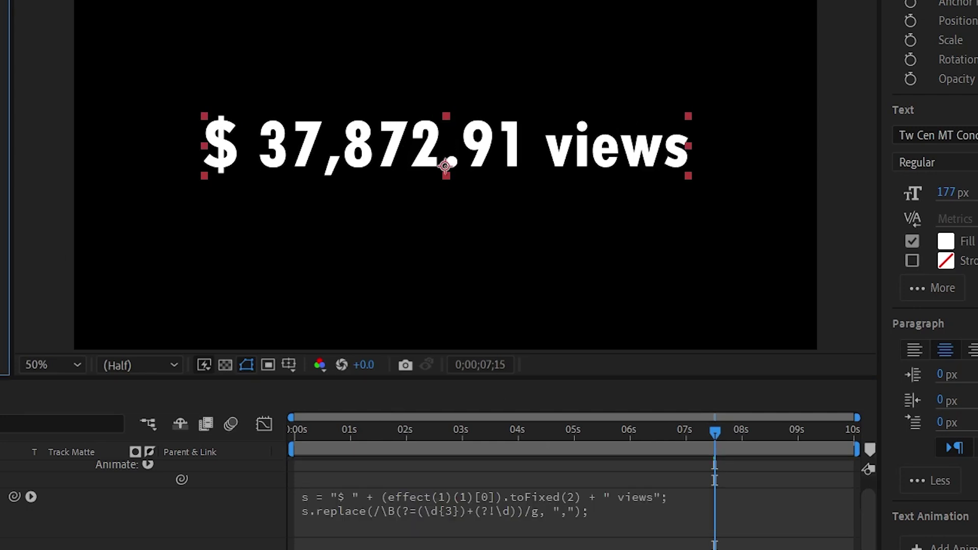
- Replace the 'views' suffix with 'dollars'
{"action": "left_click", "coordinate": [649, 496]}
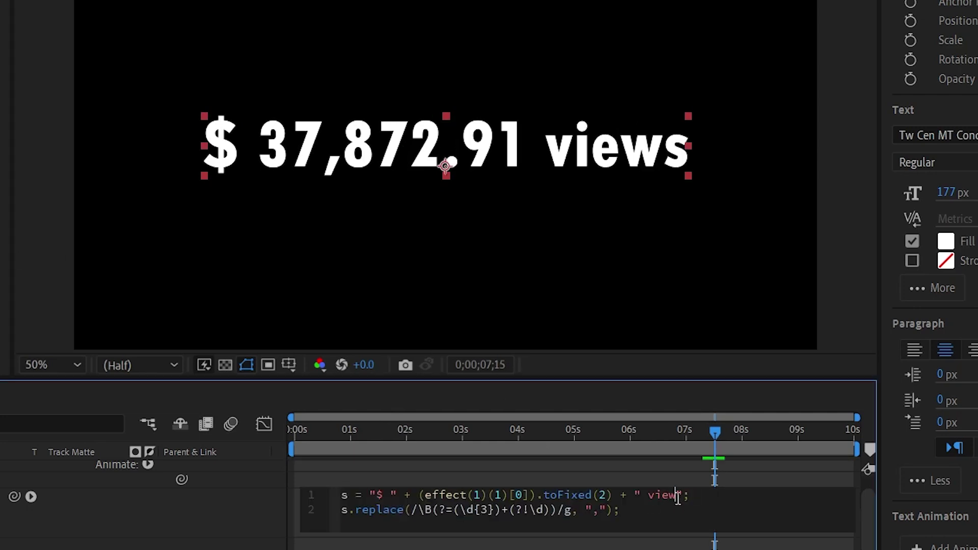
{"action": "key", "text": "BackSpace"}
{"action": "key", "text": "BackSpace"}
{"action": "key", "text": "BackSpace"}
{"action": "key", "text": "BackSpace"}
{"action": "type", "text": "dol"}
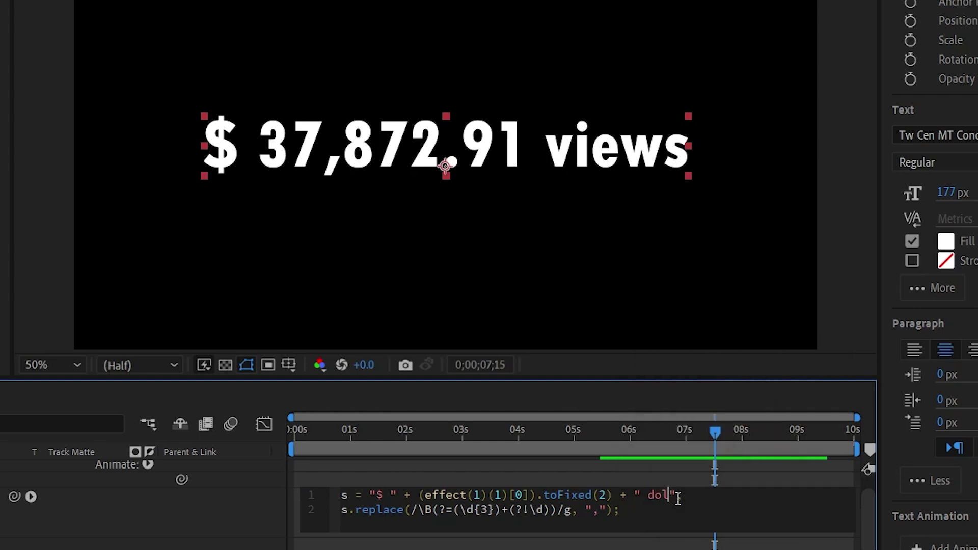
{"action": "type", "text": "lars"}
{"action": "key", "text": "KP_Enter"}
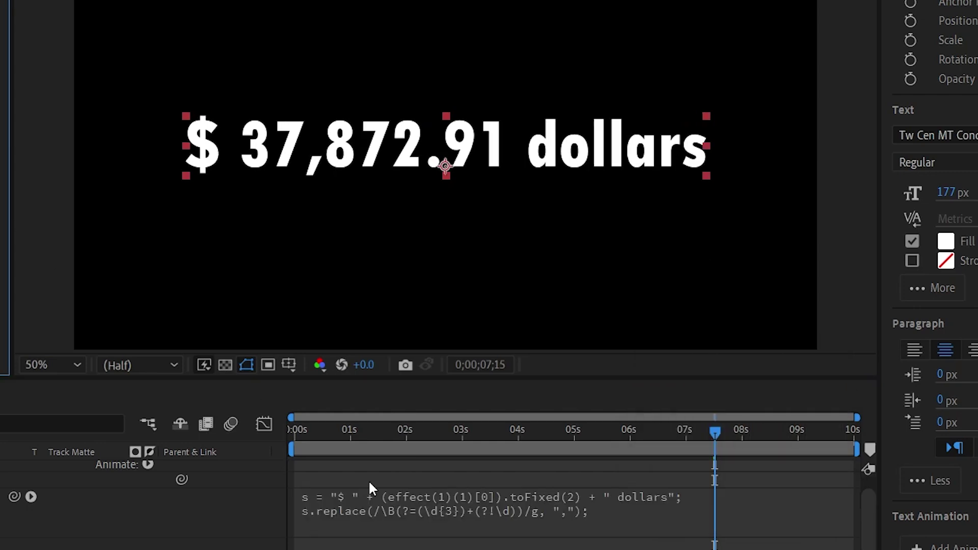
{"action": "left_click", "coordinate": [302, 433]}
{"action": "key", "text": "space"}
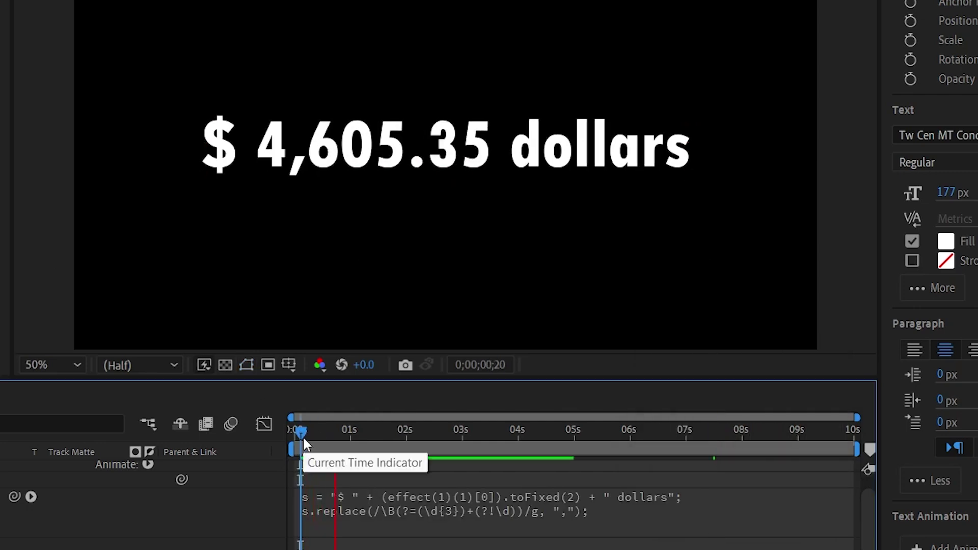